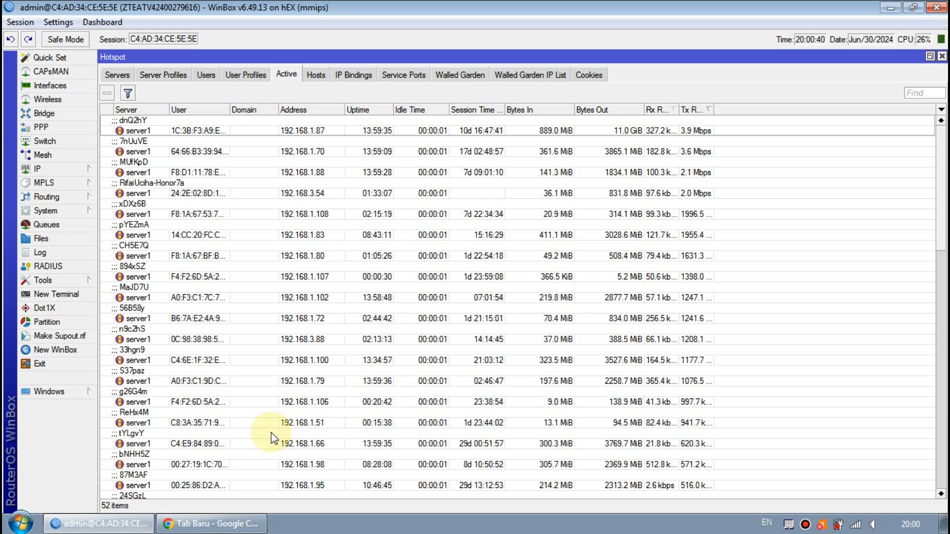
Switch to Chrome and open the mitik.my.id website.
left_click(213, 524)
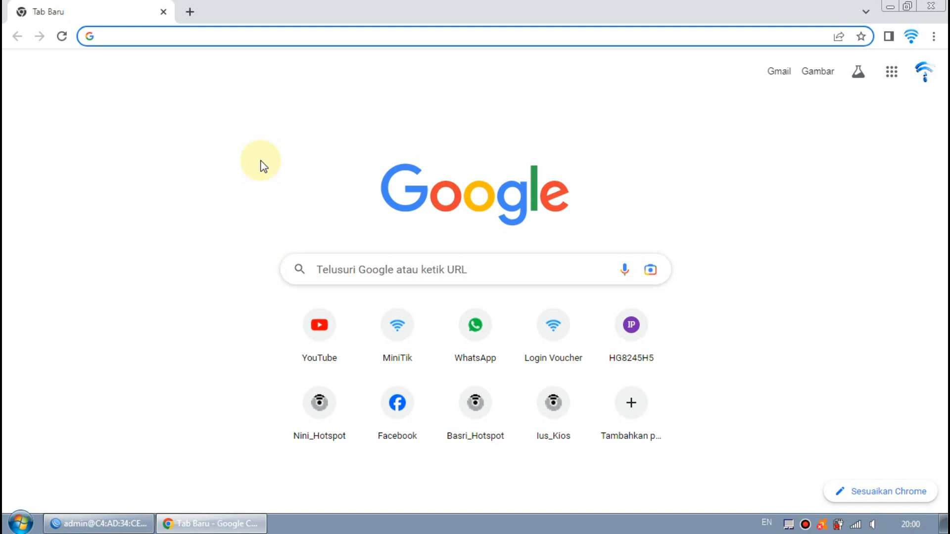
type("mit")
key("Return")
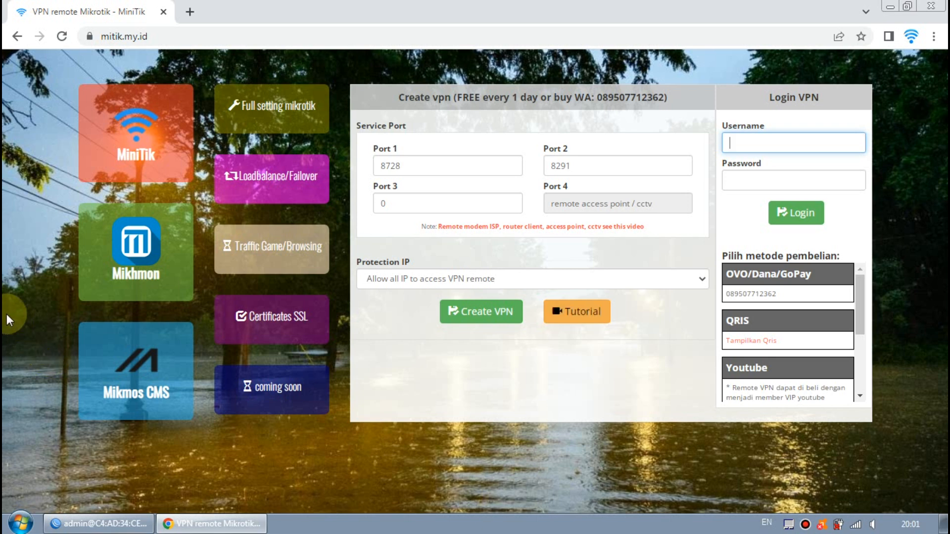
key("ctrl+plus")
key("ctrl+plus")
key("ctrl+plus")
scroll(41, 283, "down", 4)
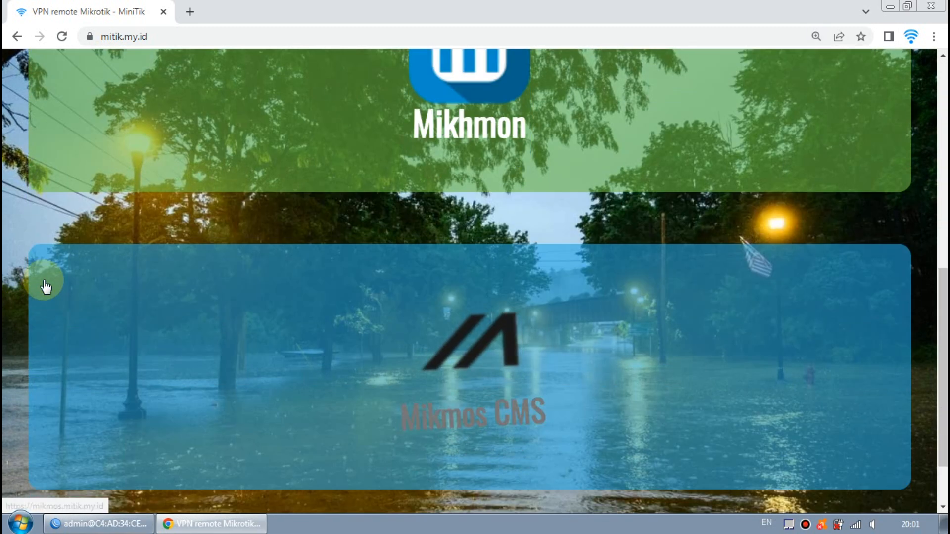
scroll(43, 282, "down", 2)
scroll(43, 282, "up", 8)
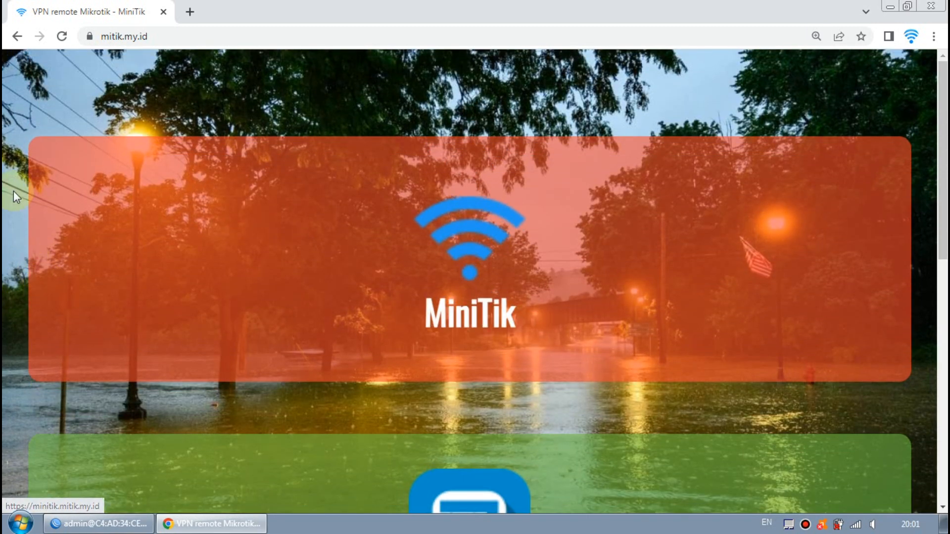
key("ctrl+minus")
key("ctrl+minus")
key("ctrl+minus")
key("ctrl+minus")
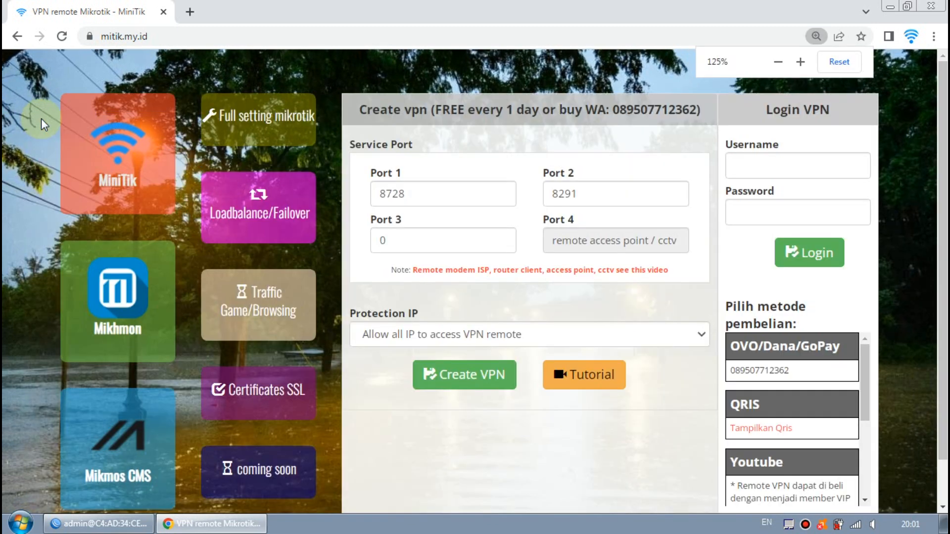
key("ctrl+minus")
key("ctrl+minus")
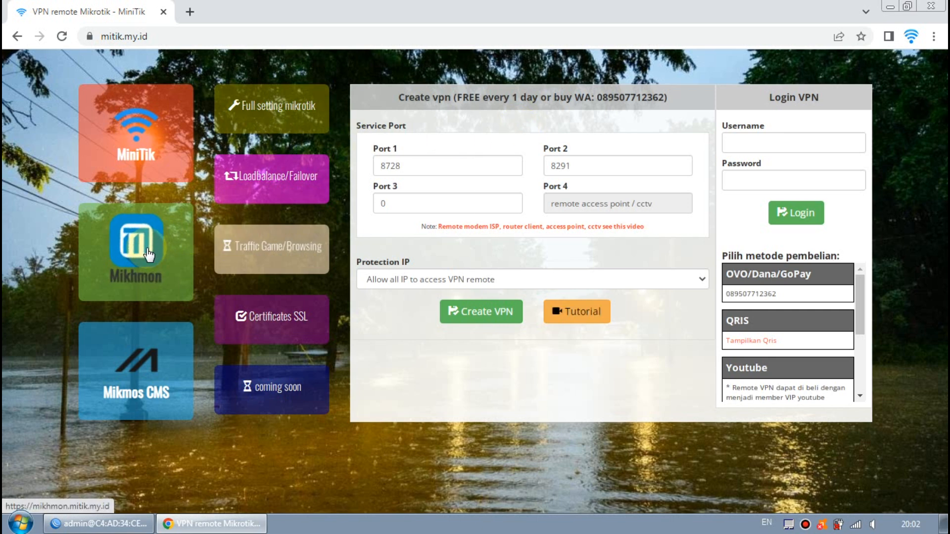
Open Mikhmon from the MiTik page, connect to the MikroTik router with the filled-in session settings, and dismiss the translation popup.
left_click(115, 253)
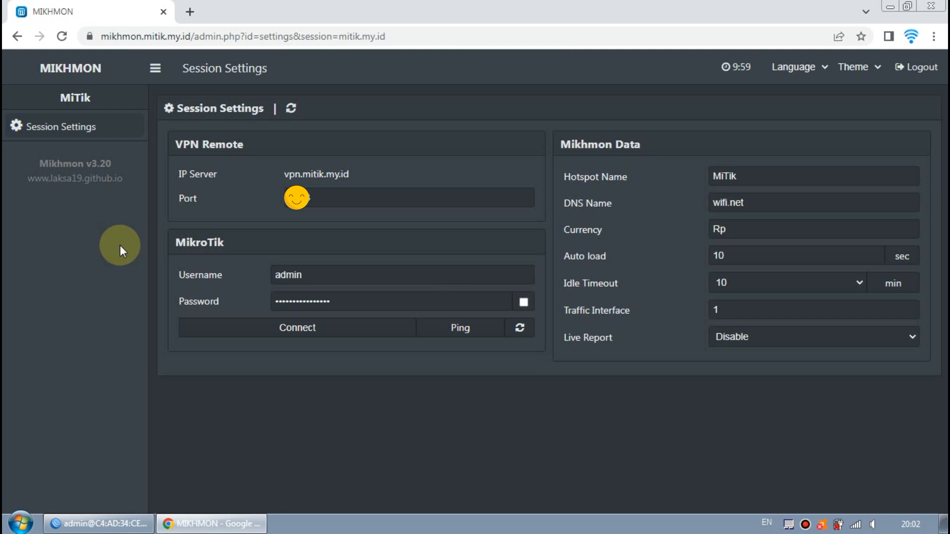
left_click(307, 328)
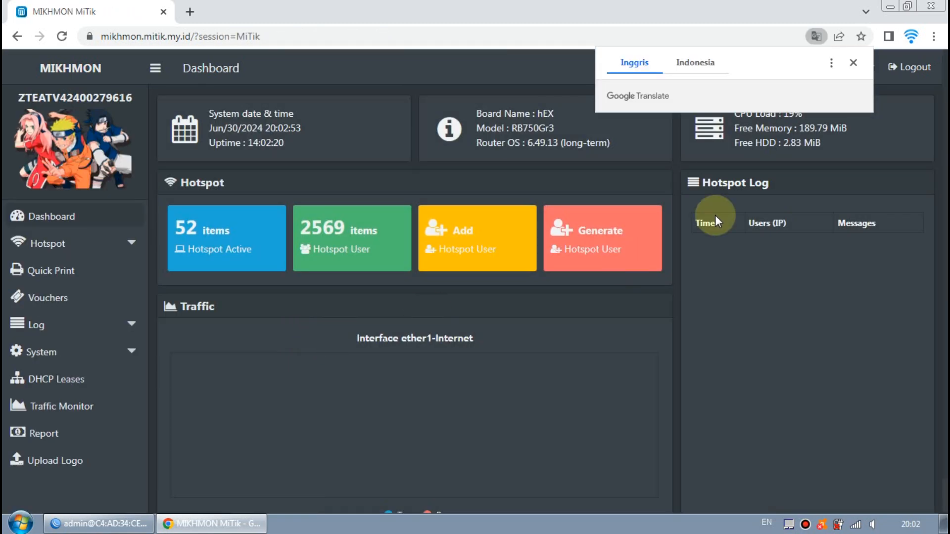
left_click(854, 63)
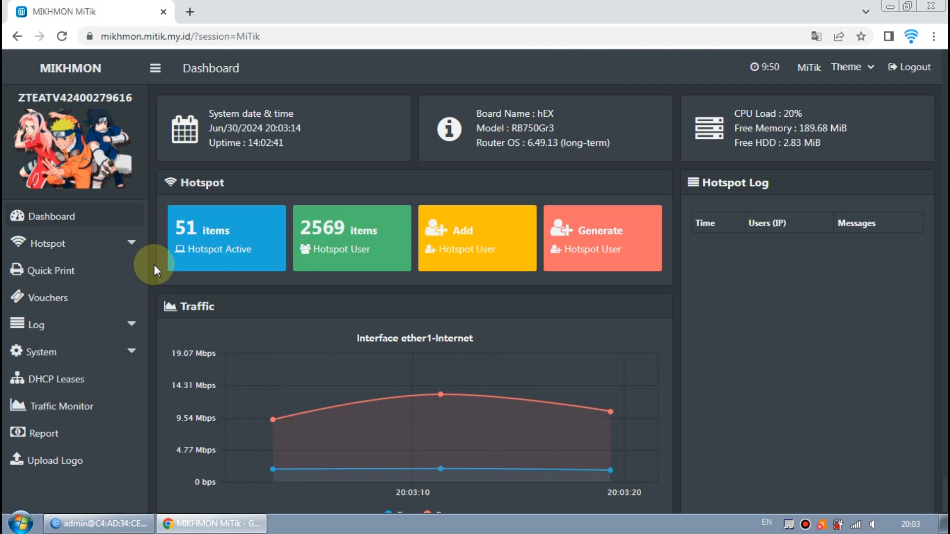
Open the form for generating hotspot users and enter a time limit of 1d.
left_click(105, 246)
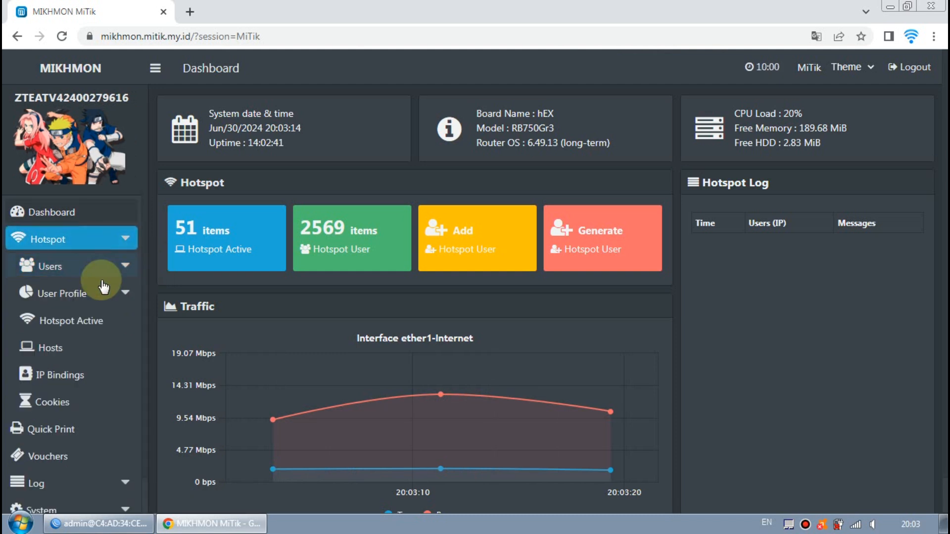
left_click(102, 297)
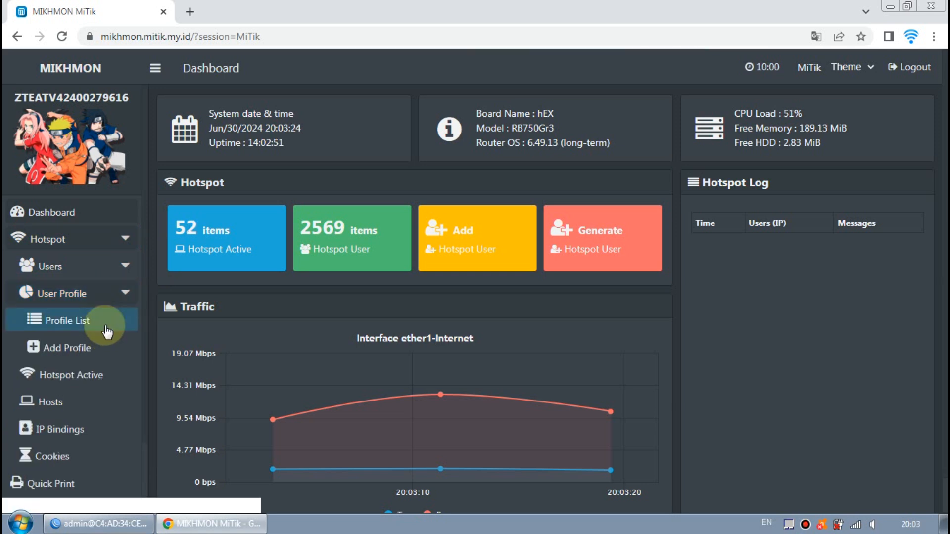
left_click(105, 271)
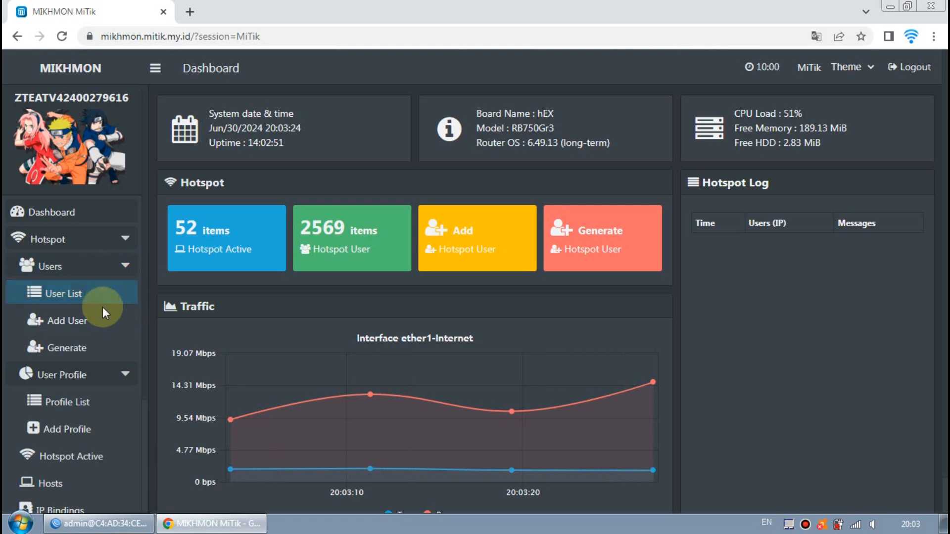
left_click(99, 348)
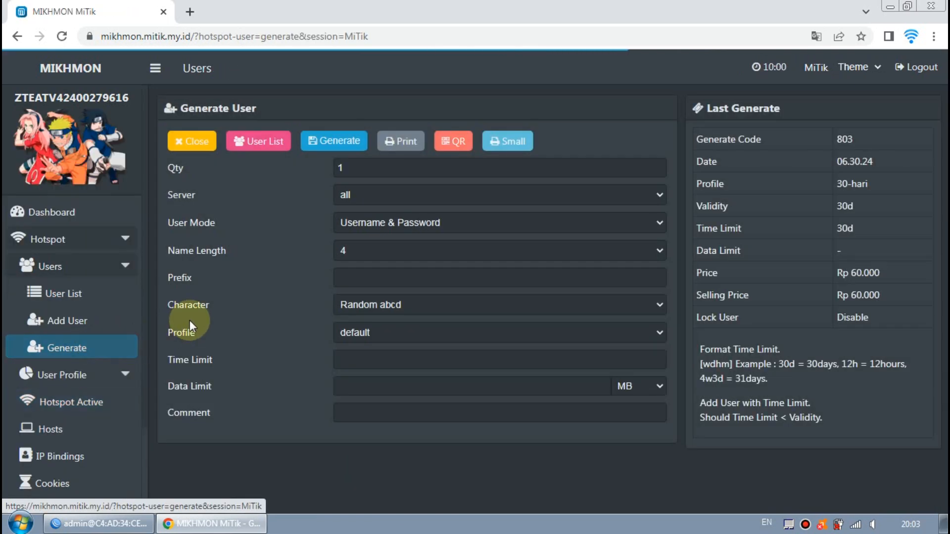
left_click(361, 359)
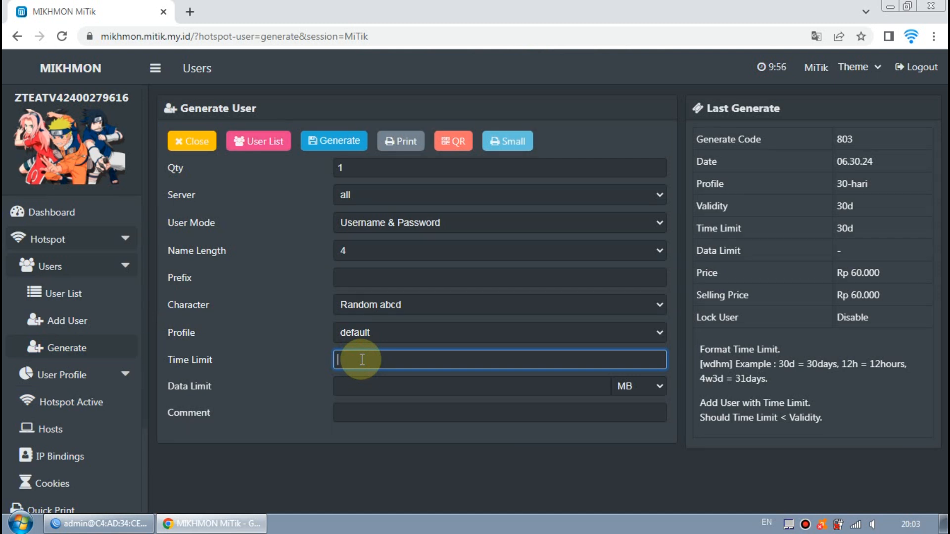
type("1d")
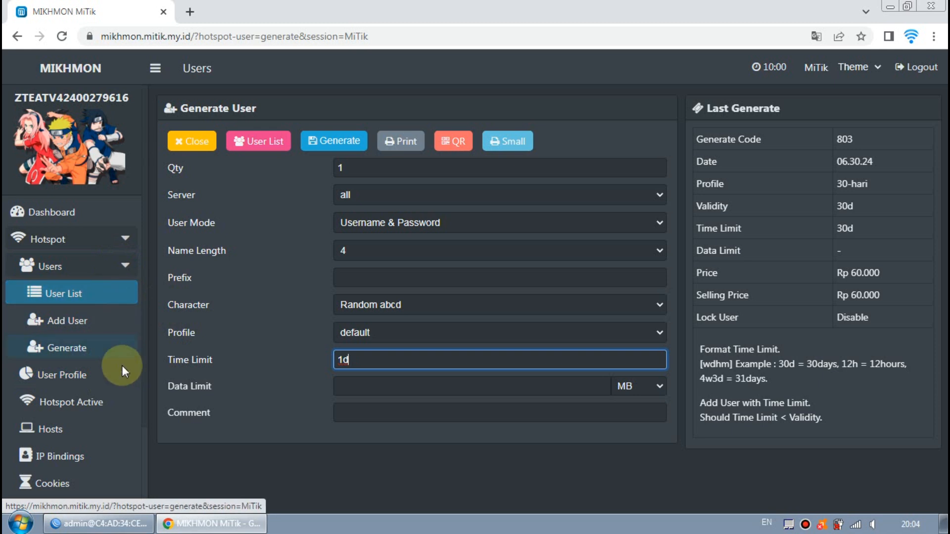
Open the form for adding a hotspot user profile and highlight the Format Validity heading in its notes.
left_click(110, 380)
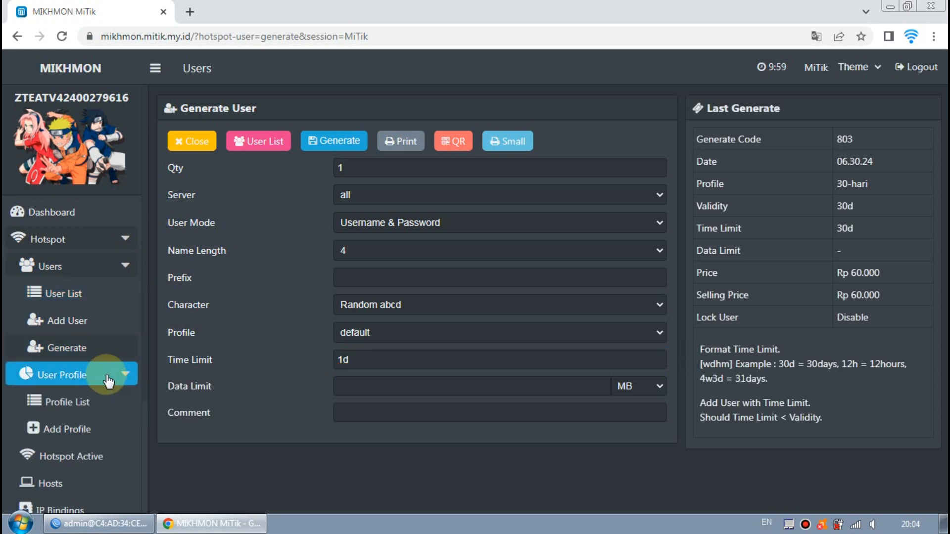
scroll(108, 381, "down", 1)
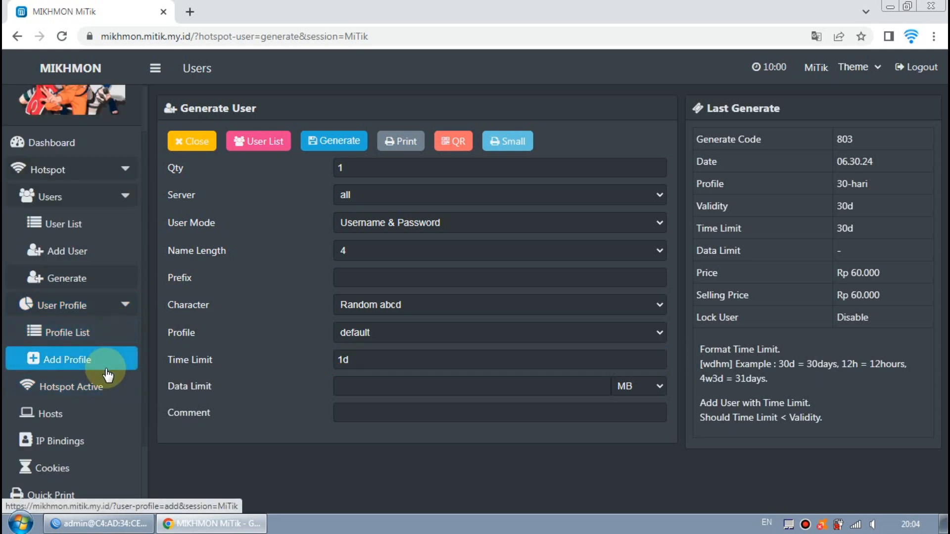
left_click(98, 361)
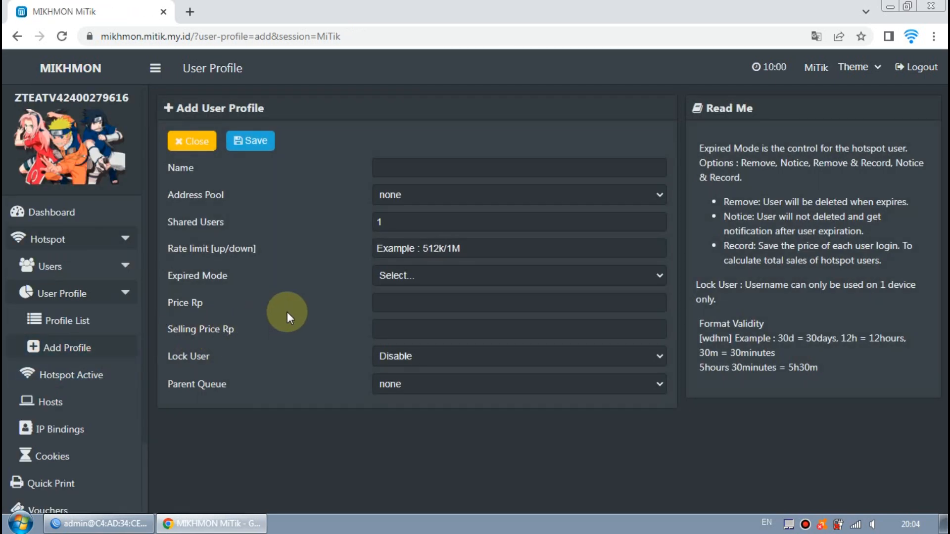
double_click(752, 324)
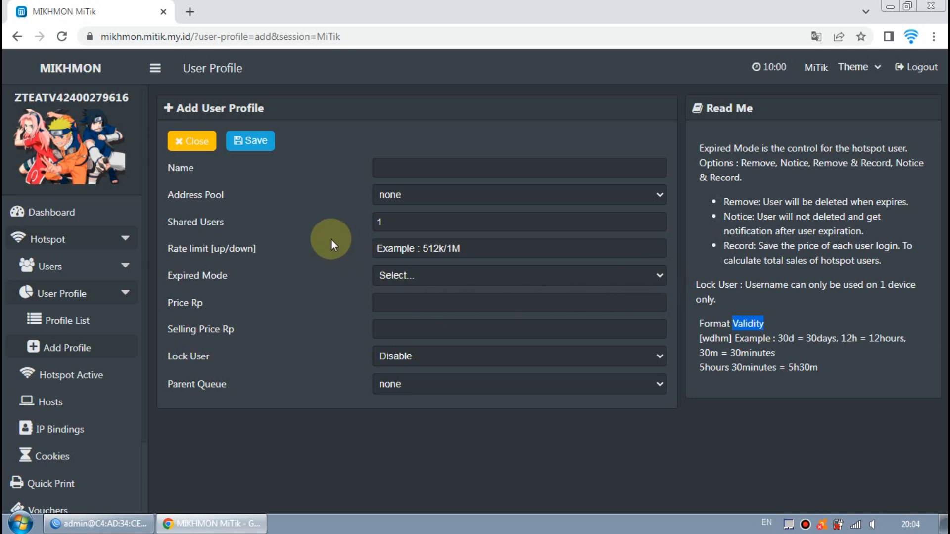
left_click_drag(696, 326, 771, 328)
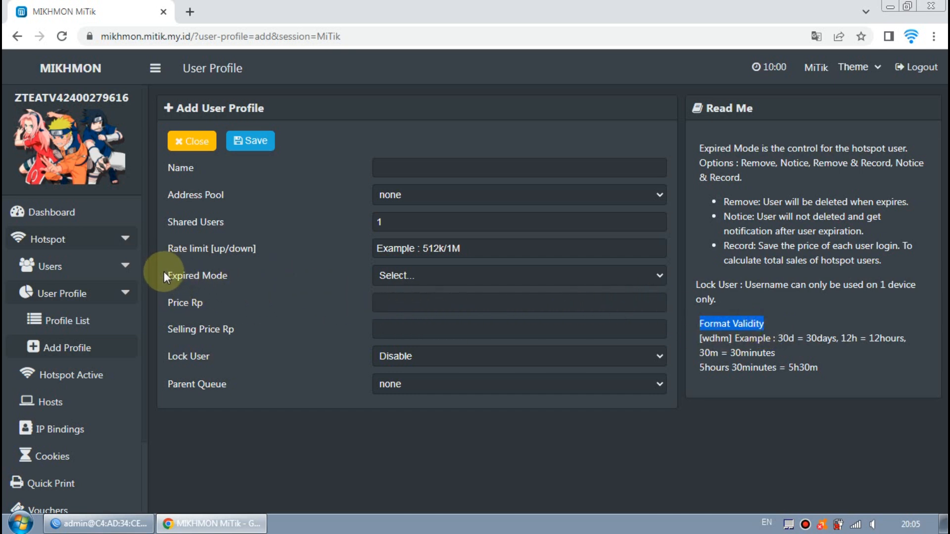
Set the new user profile's expired mode to Remove after trying None.
left_click_drag(167, 276, 228, 273)
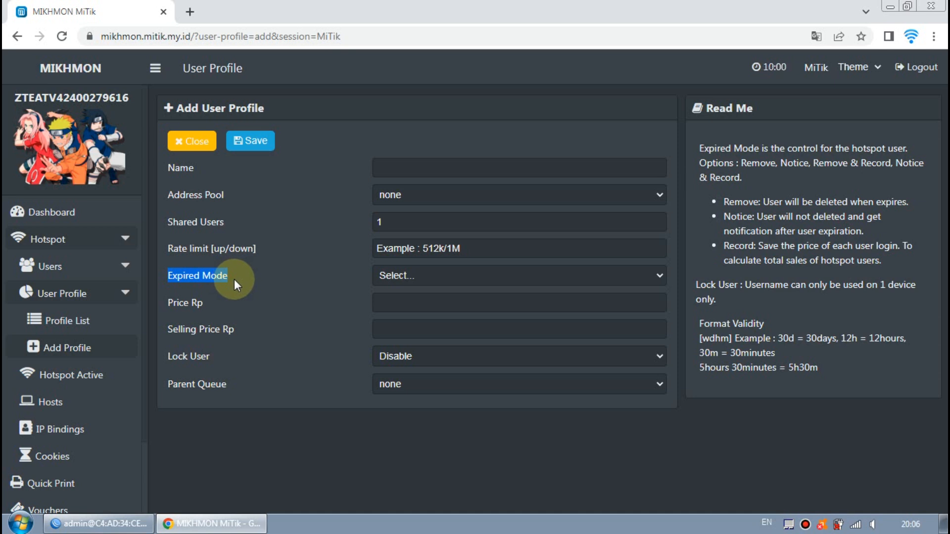
left_click(238, 274)
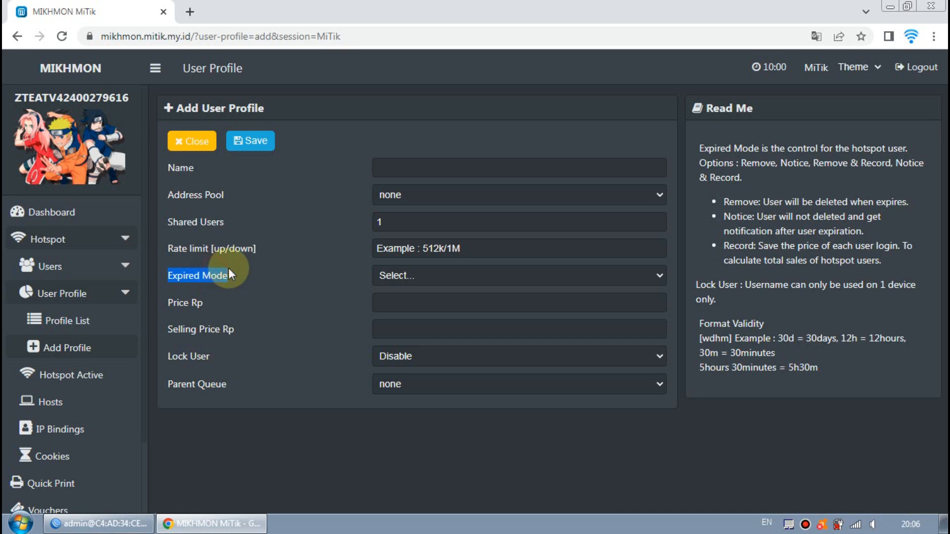
left_click(224, 273)
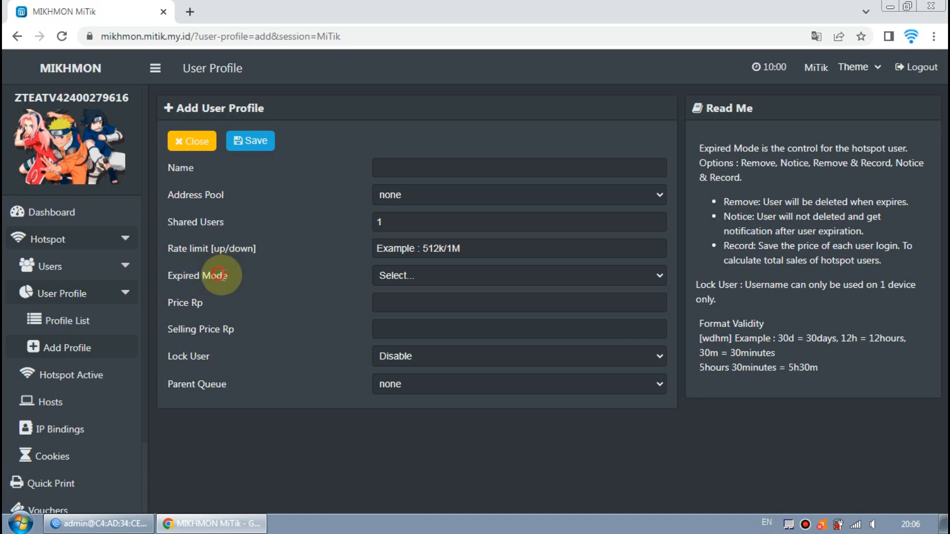
left_click(470, 275)
left_click(447, 305)
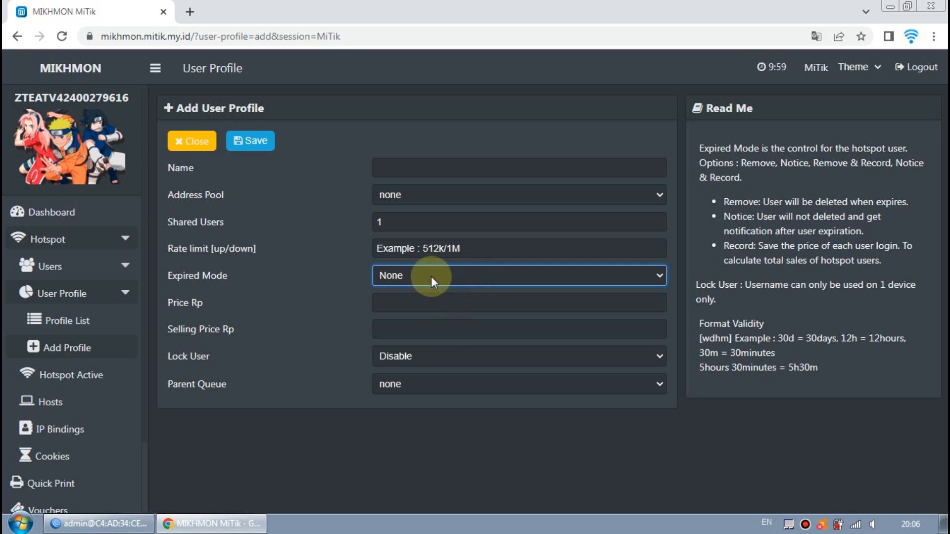
left_click(431, 276)
left_click(431, 291)
left_click(433, 282)
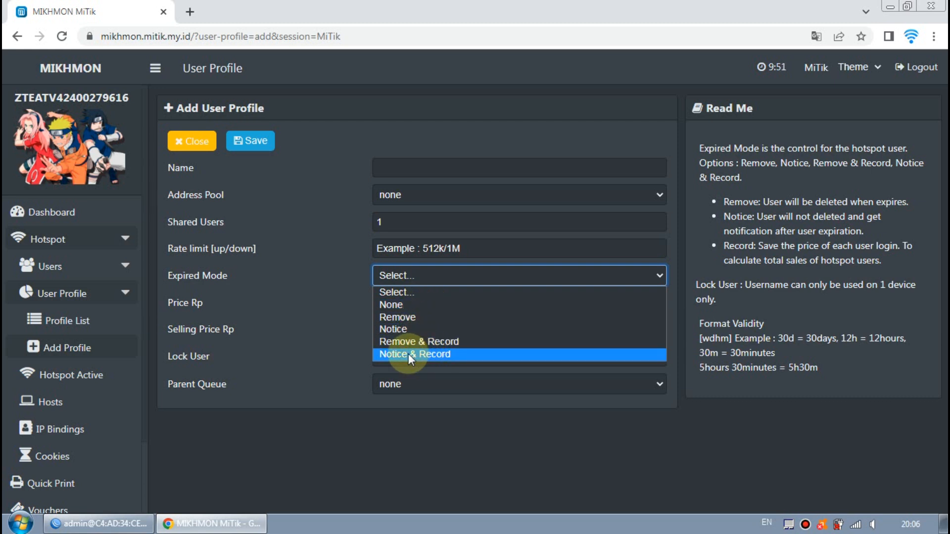
left_click(422, 316)
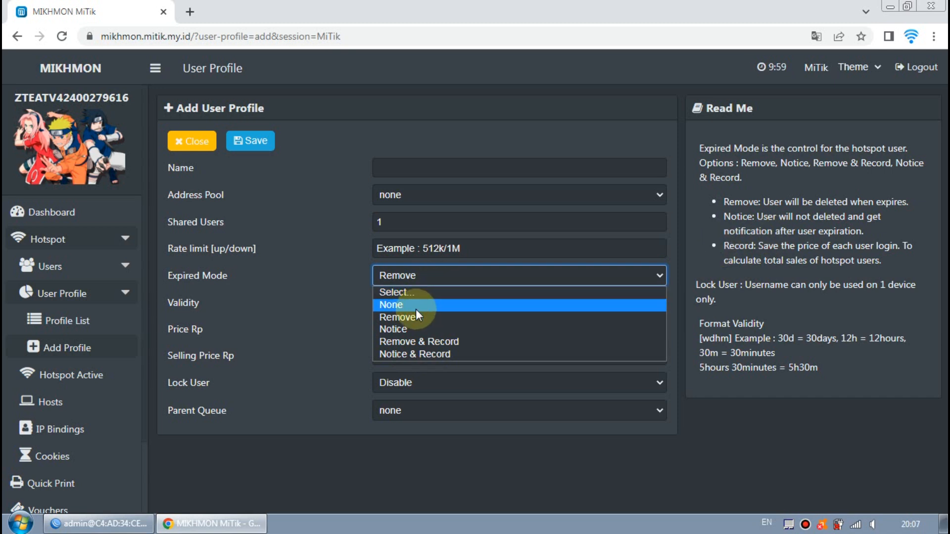
Name the new user profile 1hari and set its validity to 1d.
left_click_drag(168, 304, 209, 301)
left_click(225, 302)
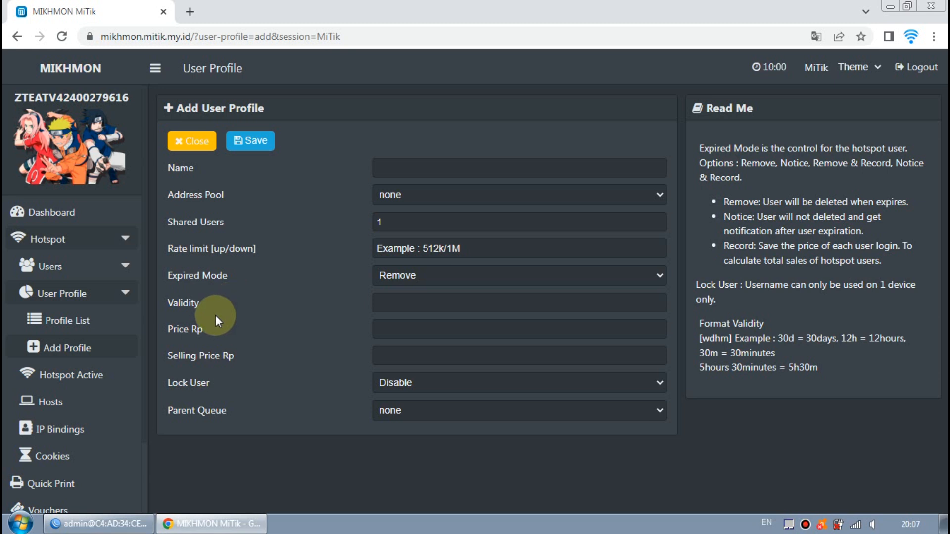
left_click(410, 166)
type("1hari")
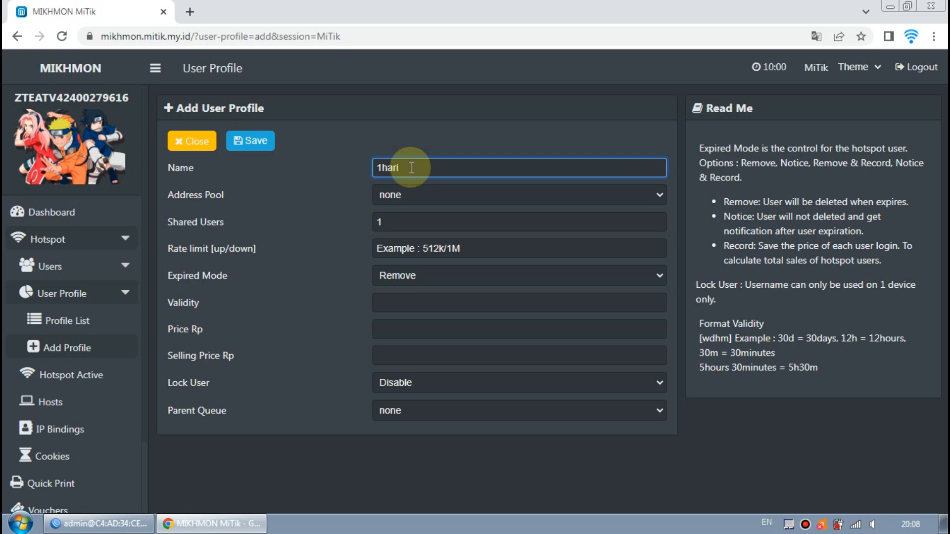
left_click(406, 303)
type("1d")
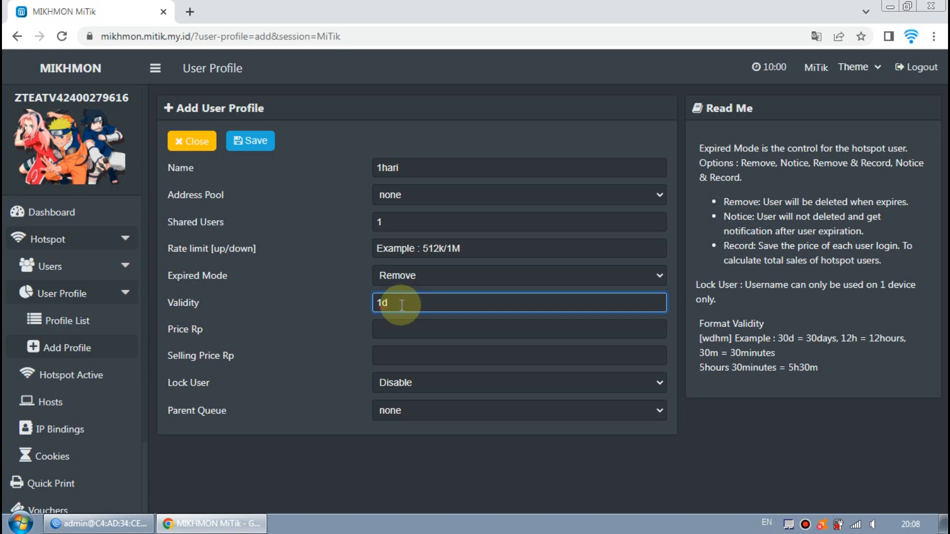
left_click(359, 302)
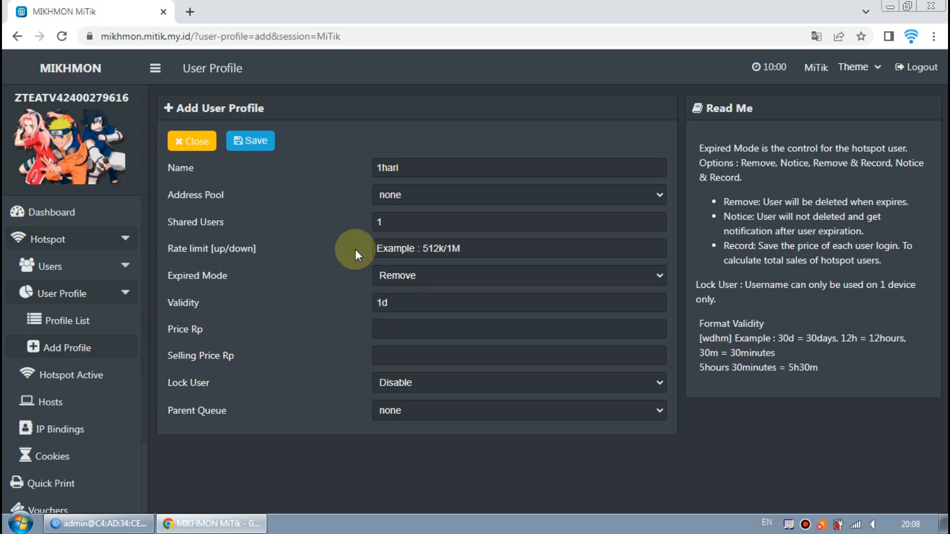
Change the profile name to 2hari and its validity to 2d.
left_click(402, 167)
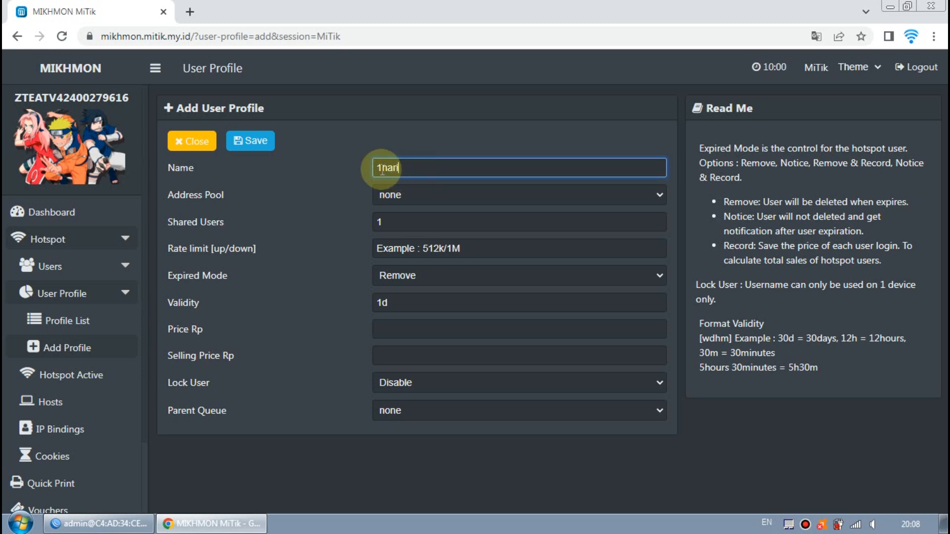
left_click(382, 168)
key("BackSpace")
type("2")
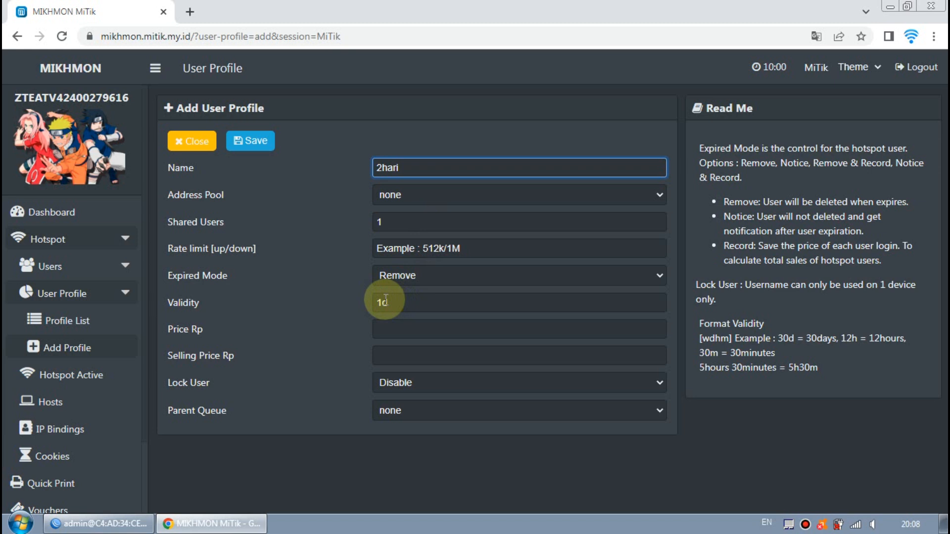
left_click(383, 307)
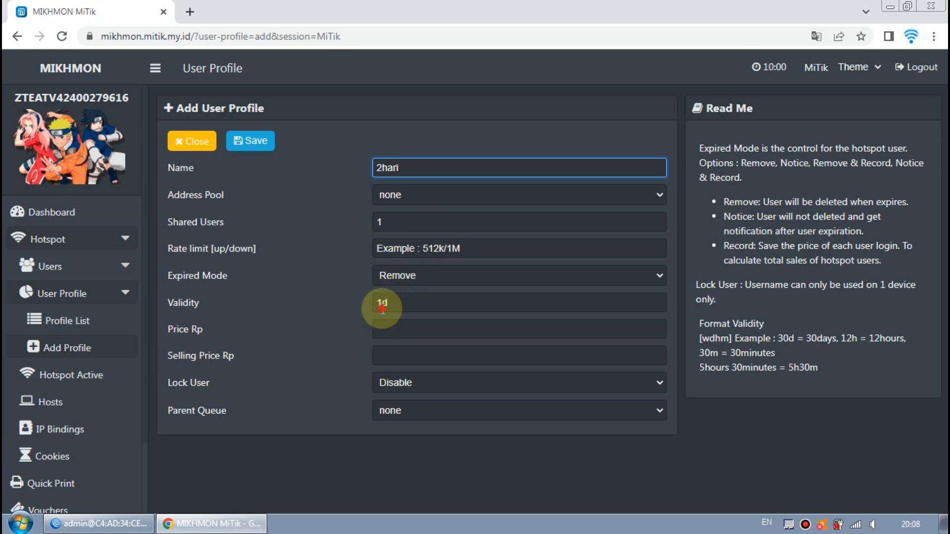
left_click(377, 303)
key("BackSpace")
type("2")
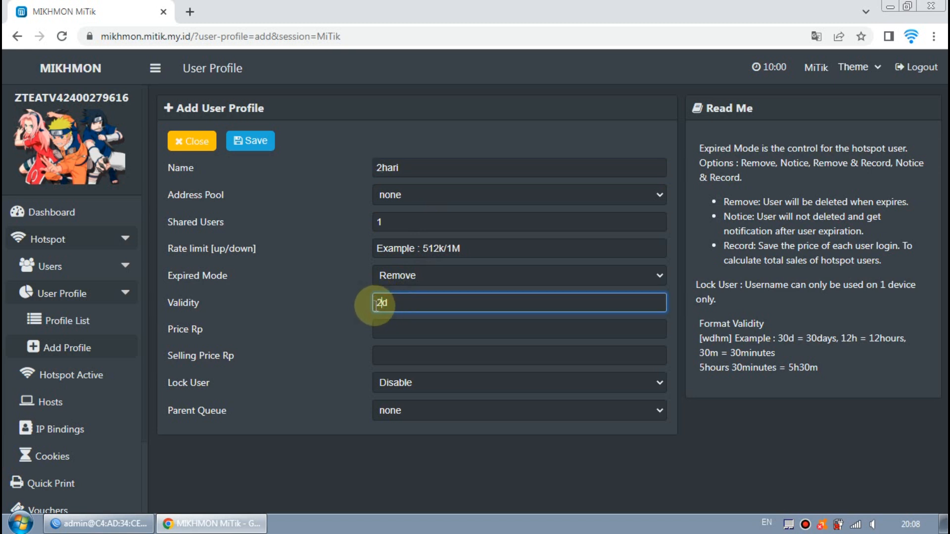
Change the profile name to 5jam and its validity to 5h.
left_click(415, 168)
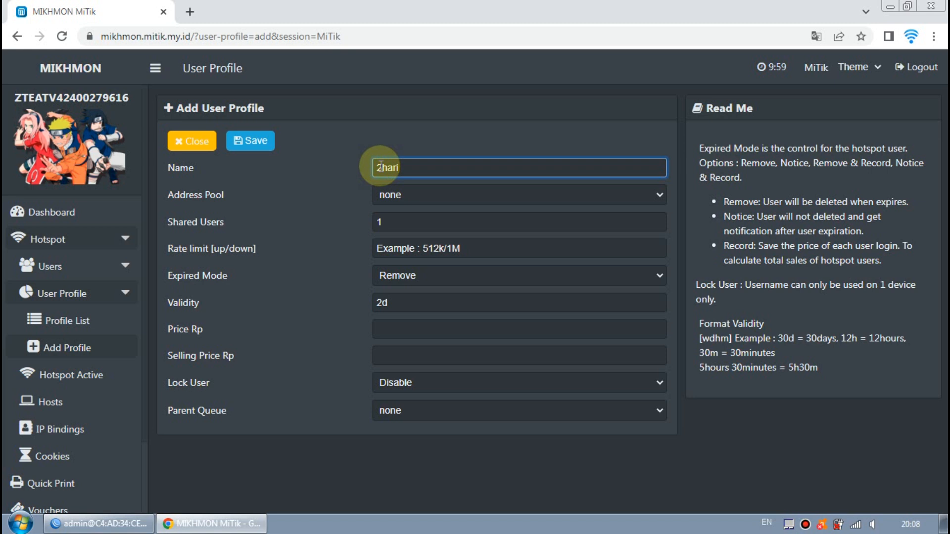
left_click_drag(412, 168, 355, 163)
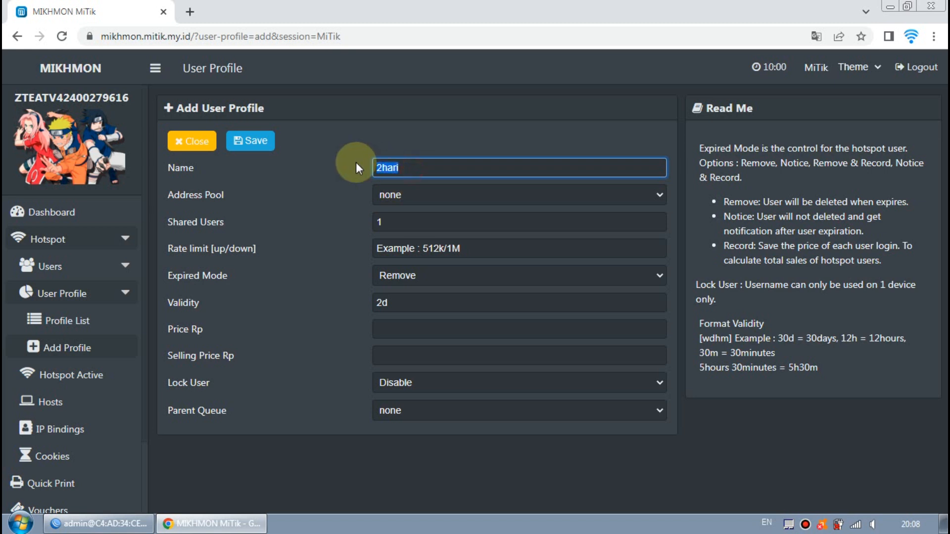
type("5jam")
left_click_drag(388, 302, 345, 295)
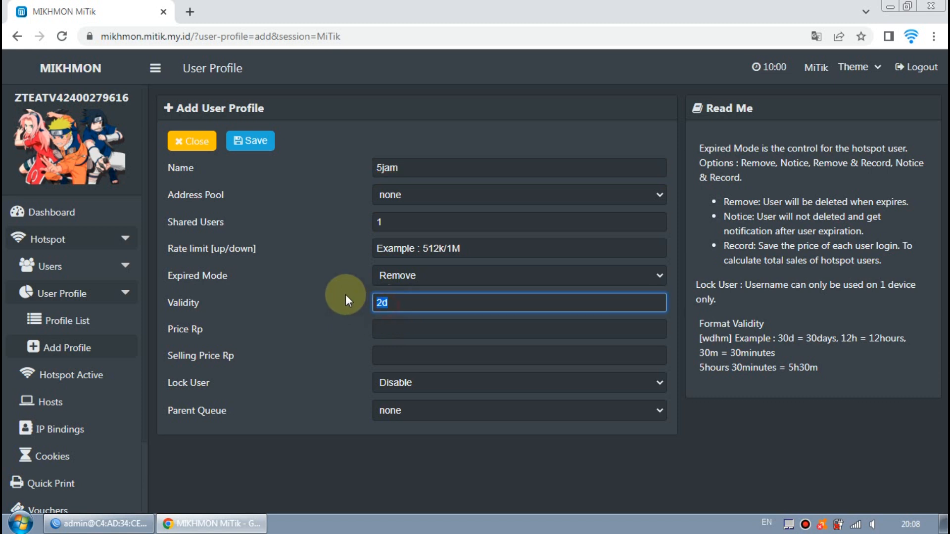
type("5h")
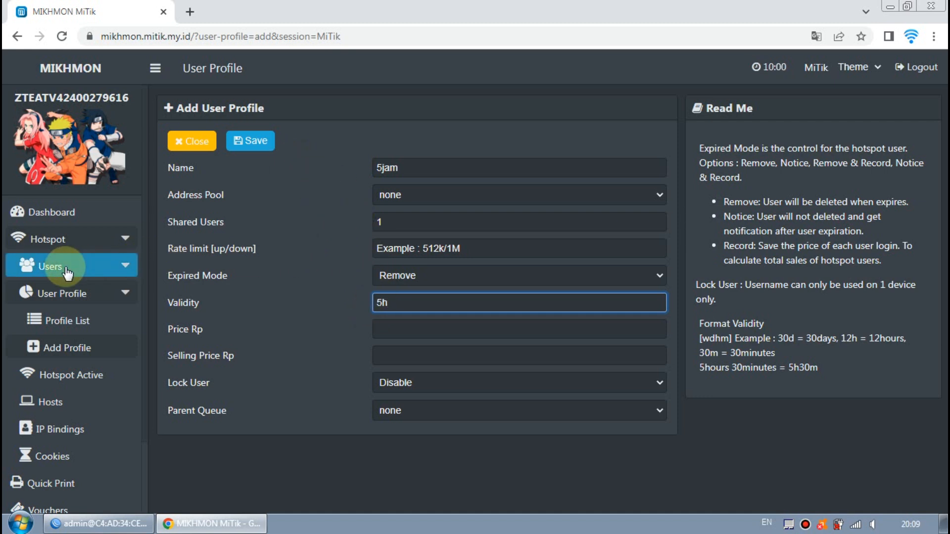
Open the form for generating hotspot users and set the quantity to 100.
left_click(97, 268)
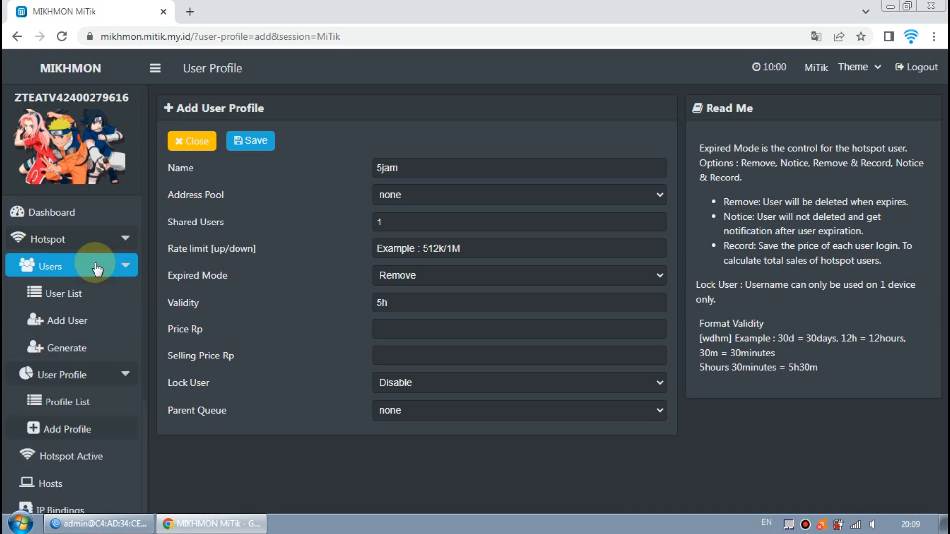
left_click(86, 348)
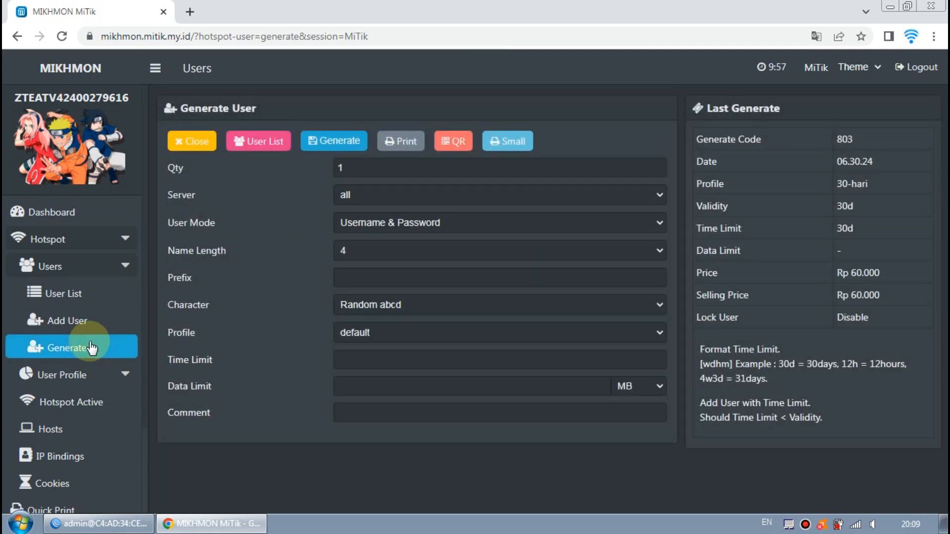
left_click(91, 347)
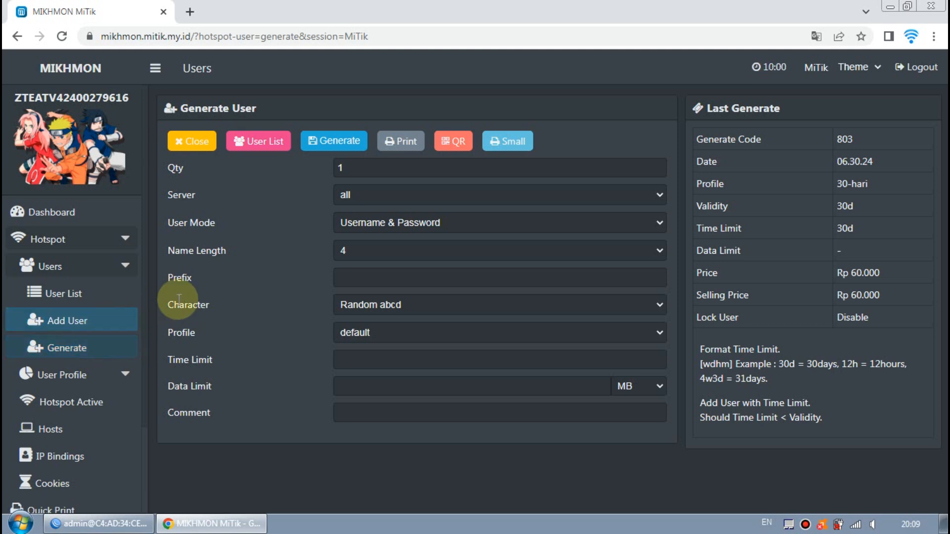
left_click(342, 361)
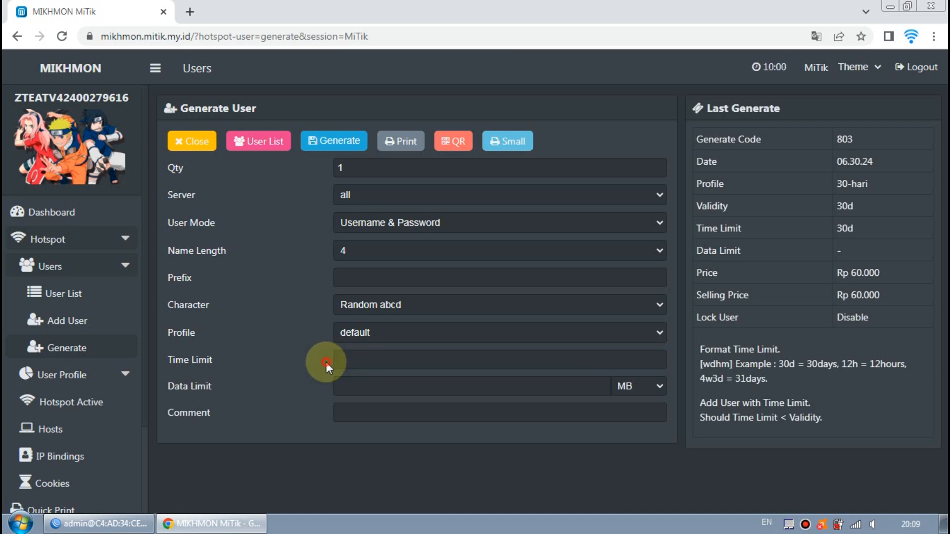
left_click(326, 362)
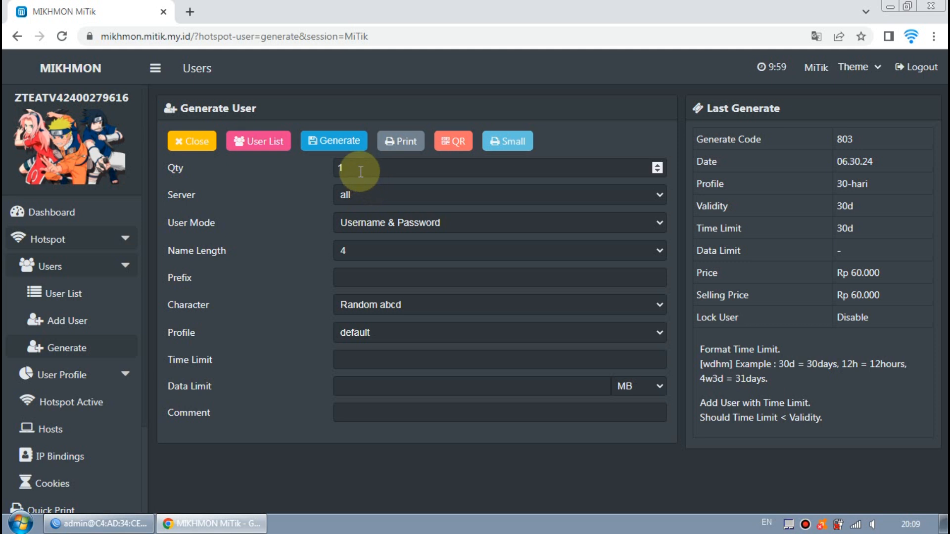
left_click_drag(349, 170, 310, 171)
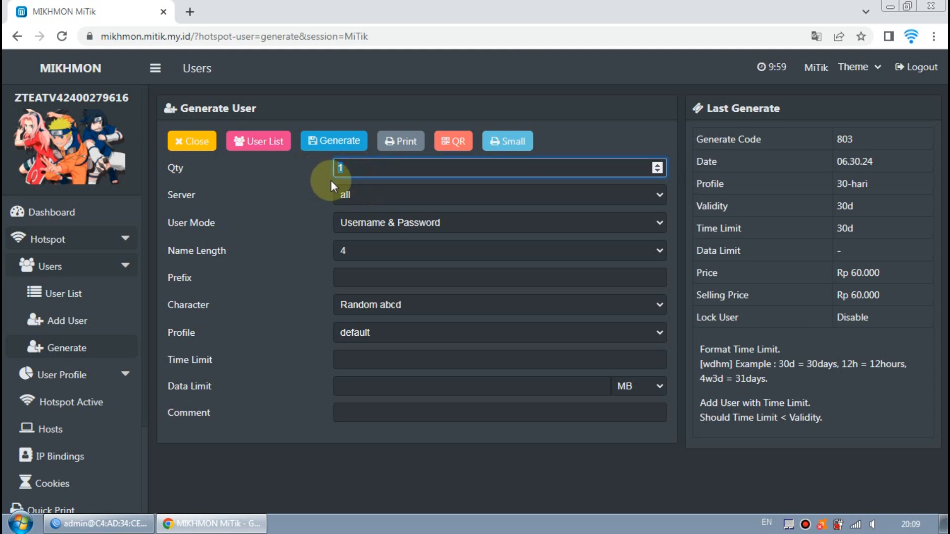
type("100")
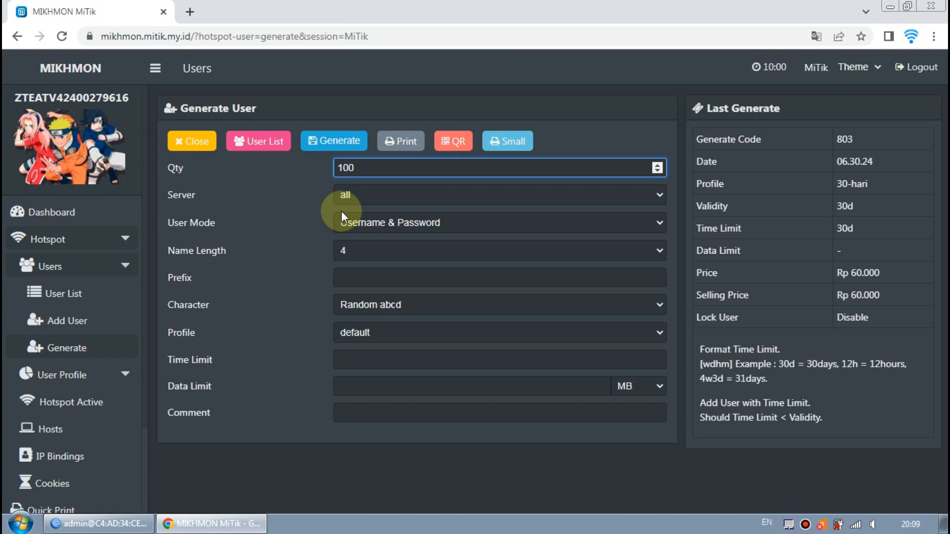
Examine the Profile choices and highlight the Time Limit label in the user generation form.
left_click(420, 335)
left_click(301, 337)
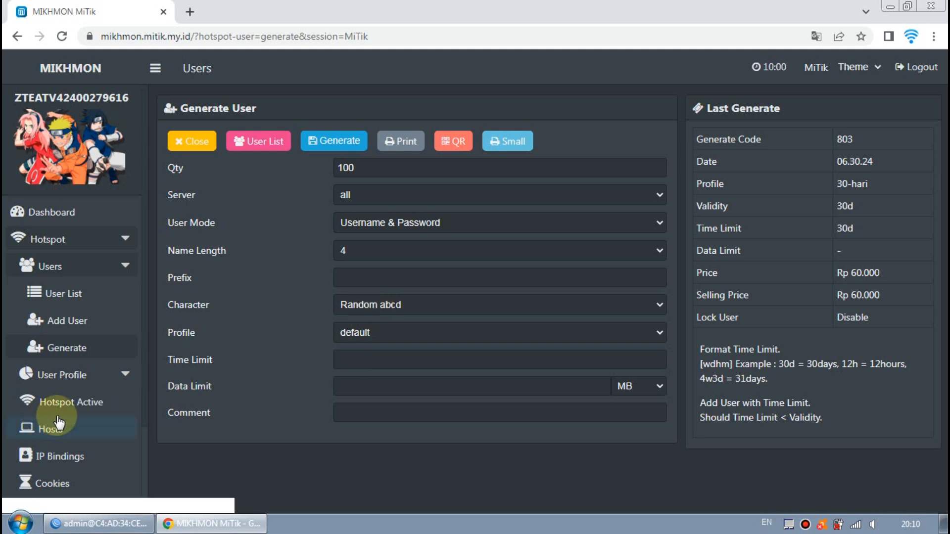
left_click_drag(167, 359, 219, 360)
left_click(221, 359)
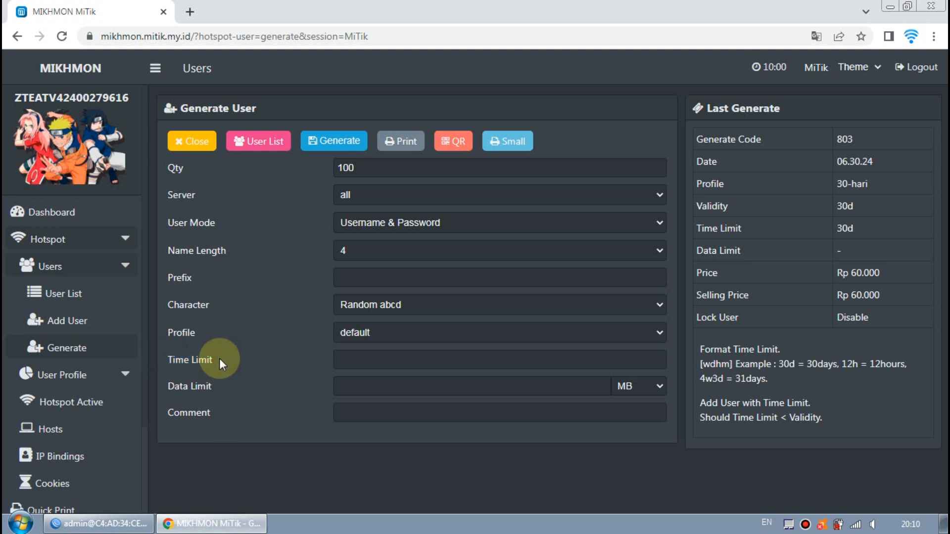
left_click_drag(220, 358, 189, 367)
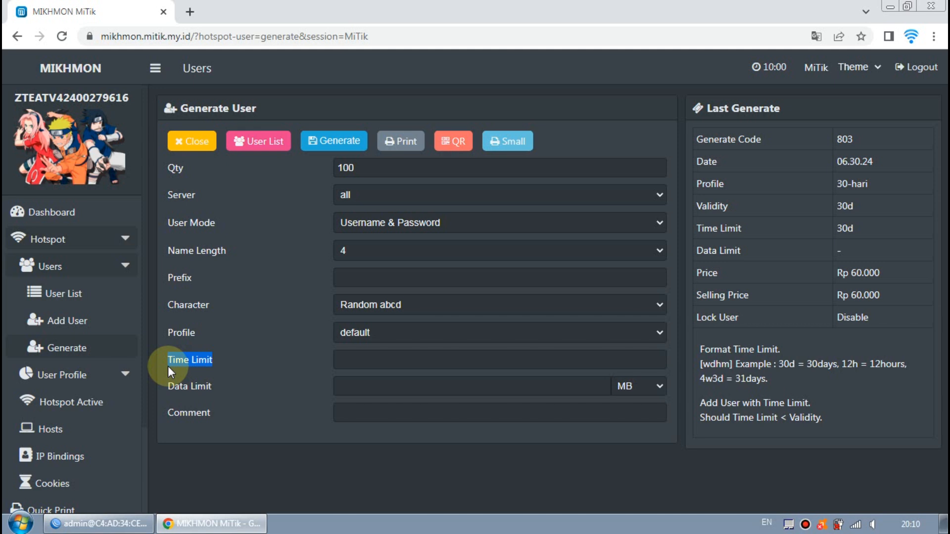
left_click(223, 361)
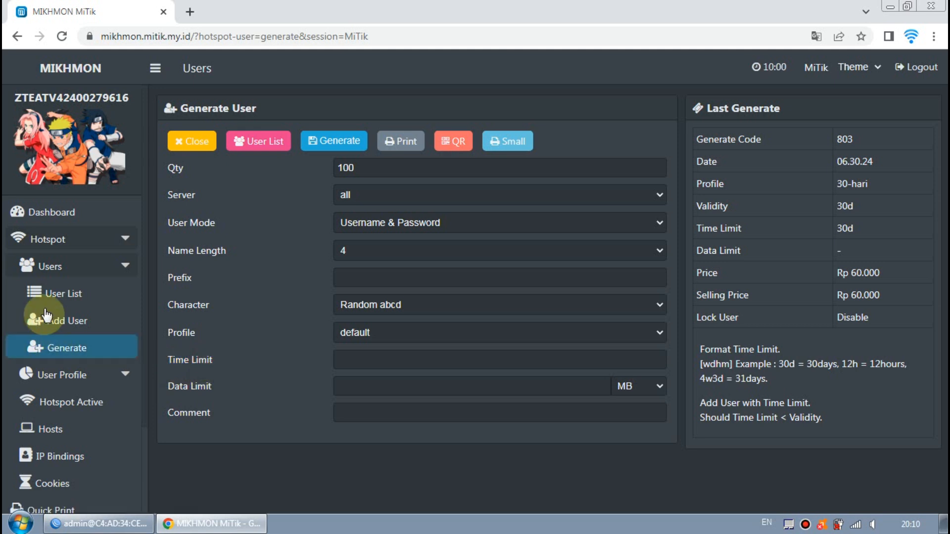
Open a blank hotspot user profile form and try the Notice, Remove & Record and Notice & Record expired modes.
left_click(83, 375)
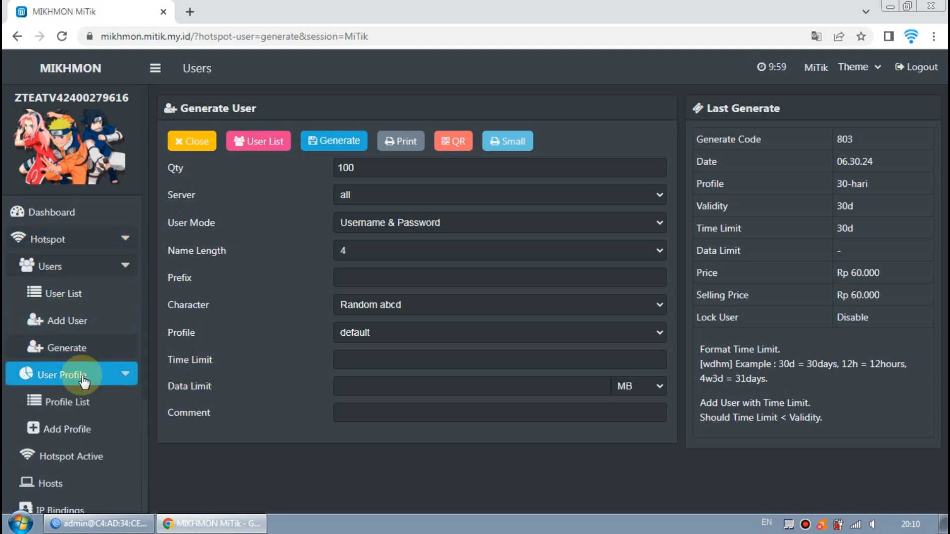
left_click(78, 431)
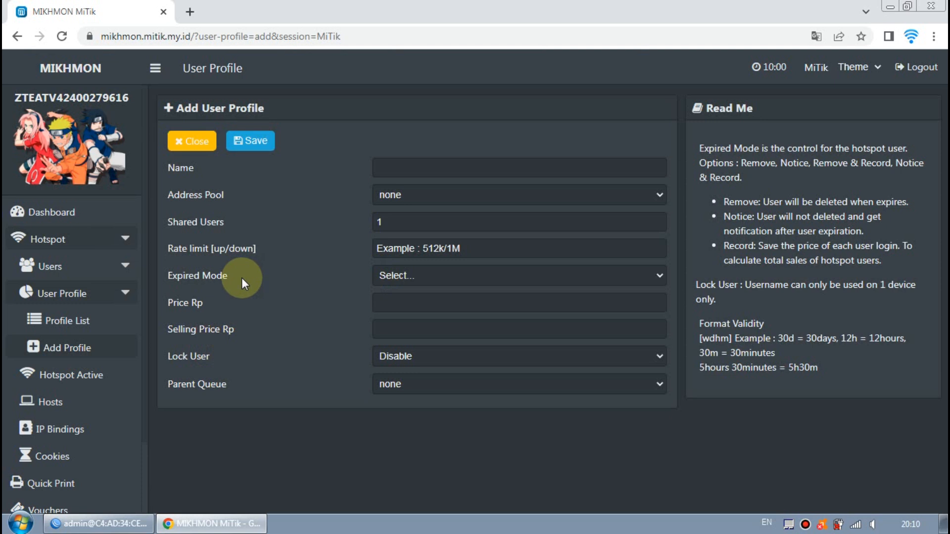
left_click(420, 280)
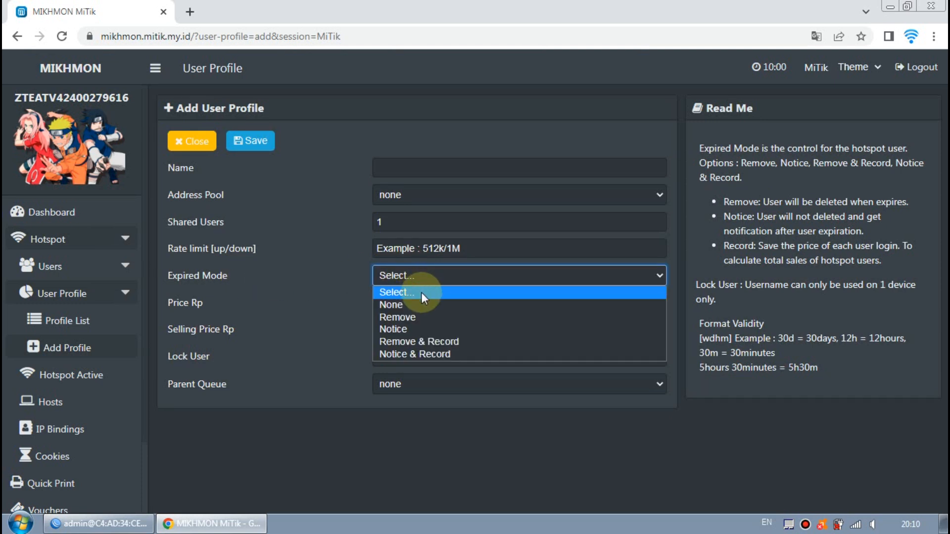
left_click(409, 331)
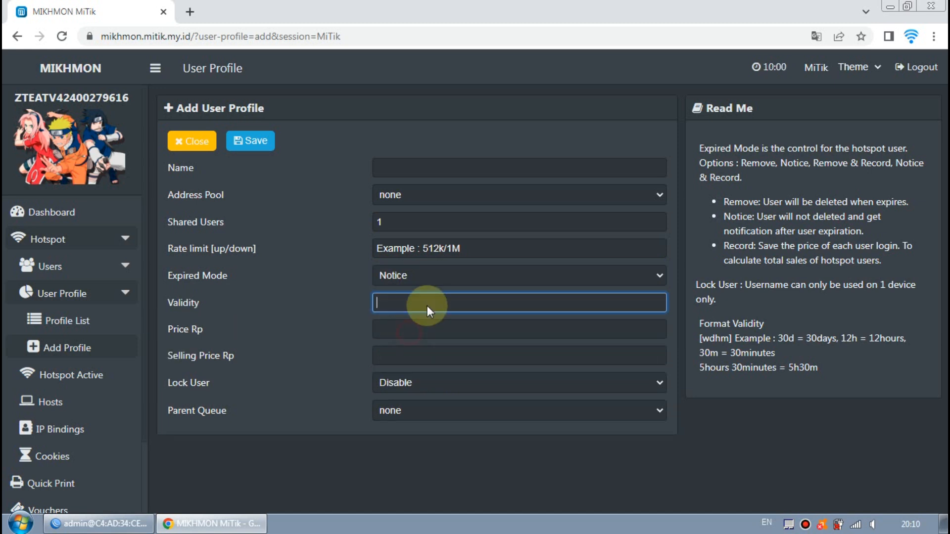
left_click(435, 275)
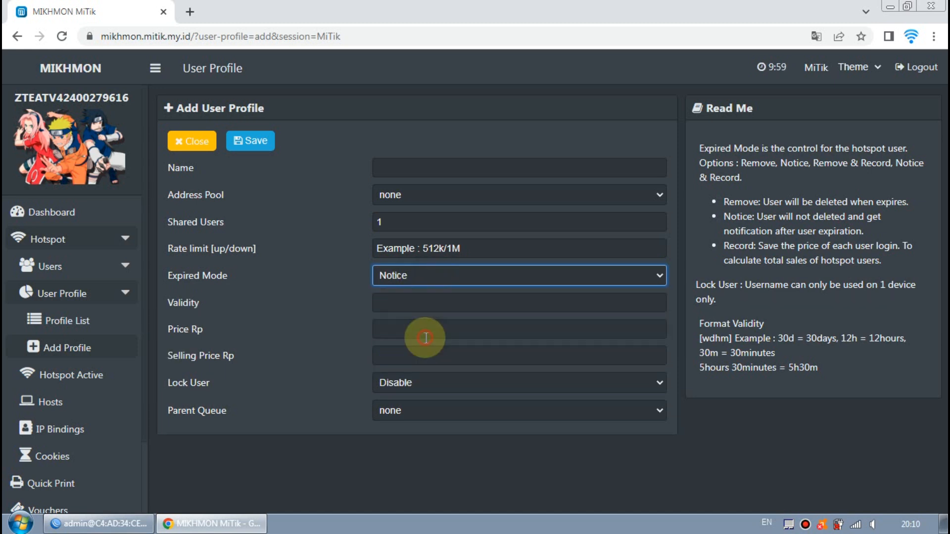
left_click(425, 337)
left_click(438, 279)
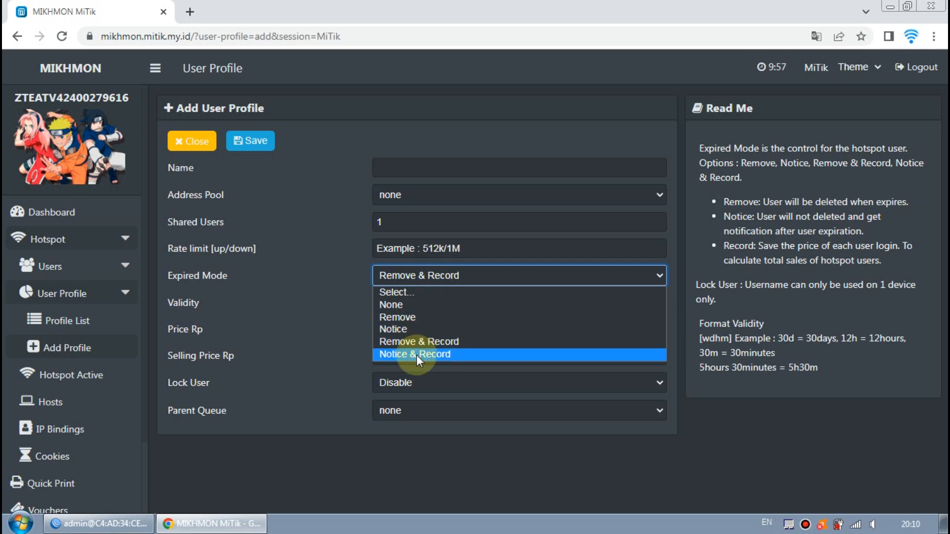
left_click(416, 354)
Try None as the profile's expired mode, set it to Remove and check the mode choices again.
left_click(414, 277)
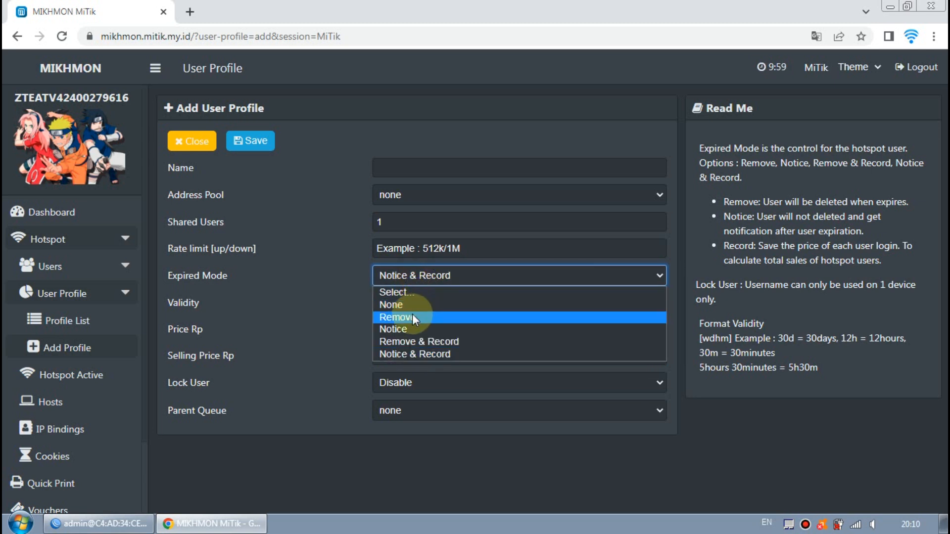
left_click(411, 305)
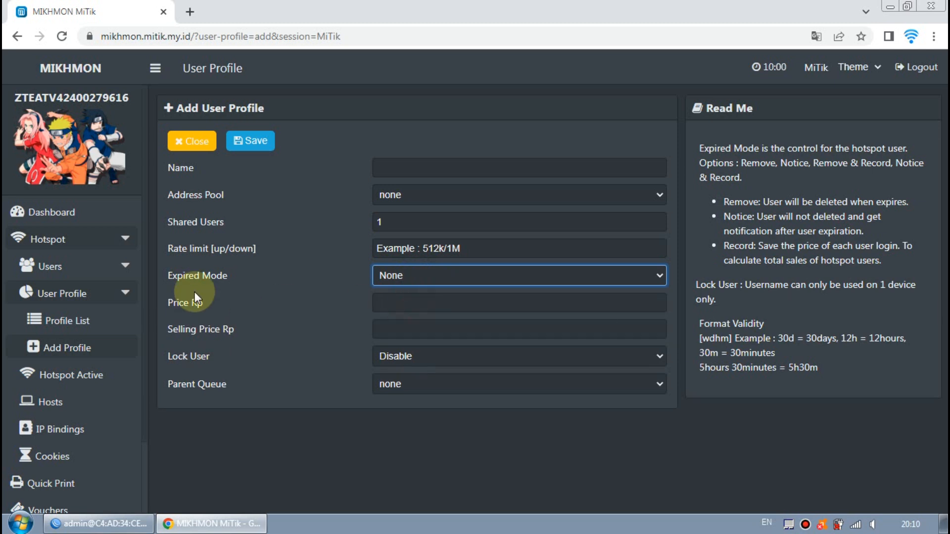
left_click(427, 283)
left_click(432, 311)
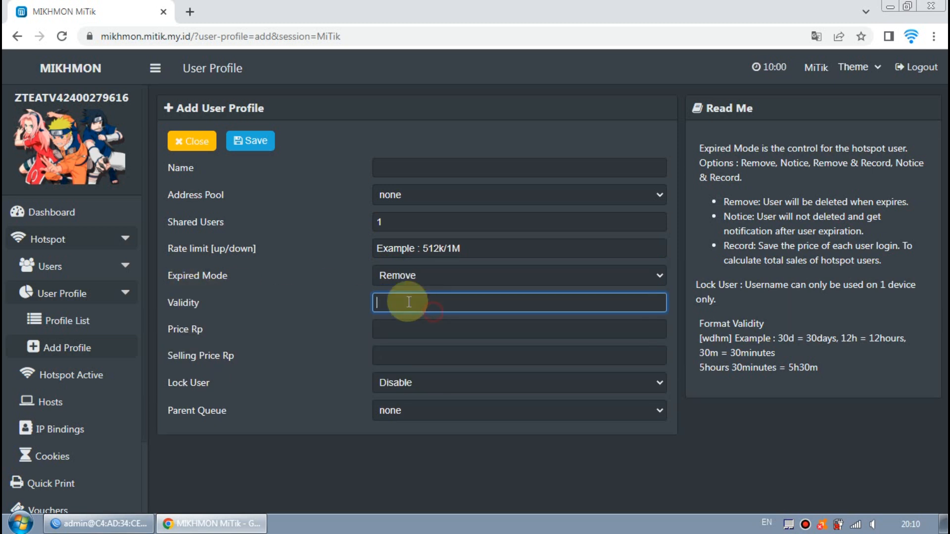
left_click(428, 275)
left_click(329, 279)
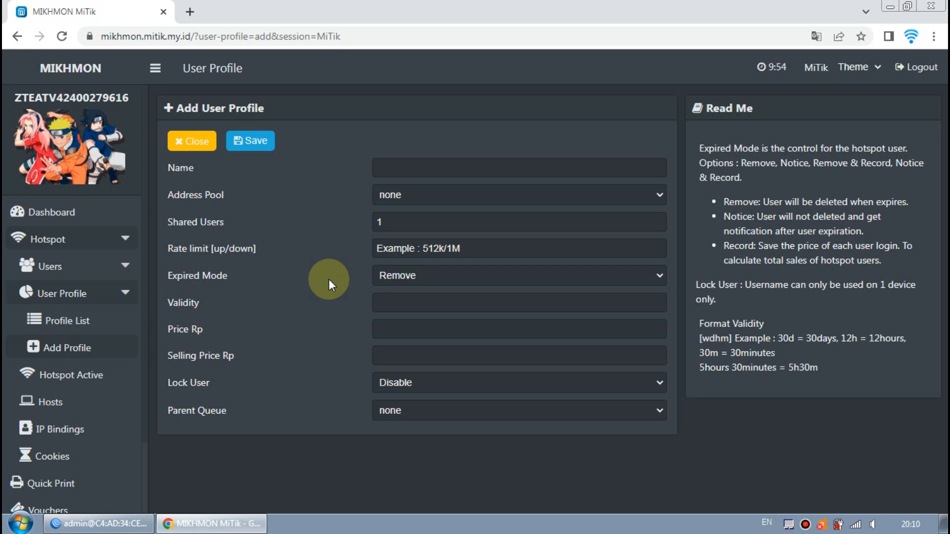
Go to mitik.my.id, switch to MiniTik and open its voucher profile page.
left_click(380, 38)
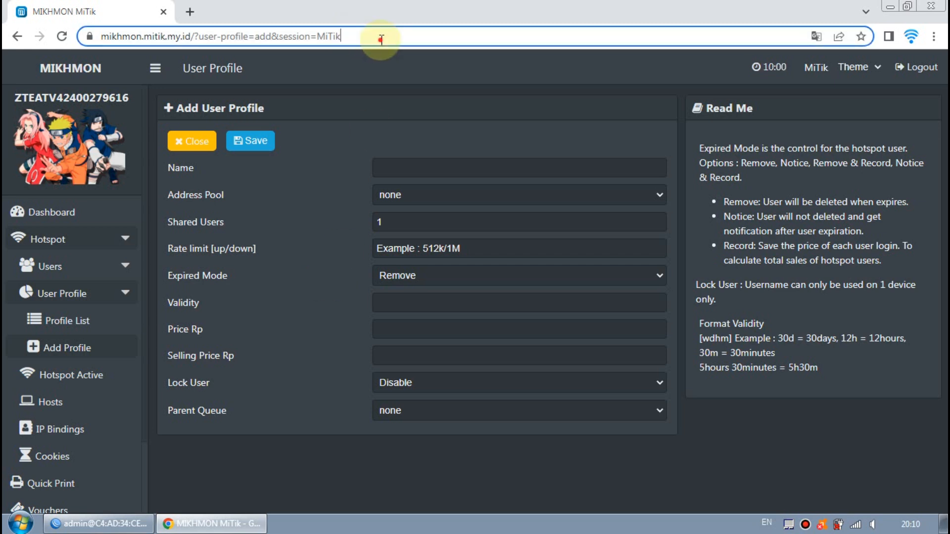
type("mitik.my.id")
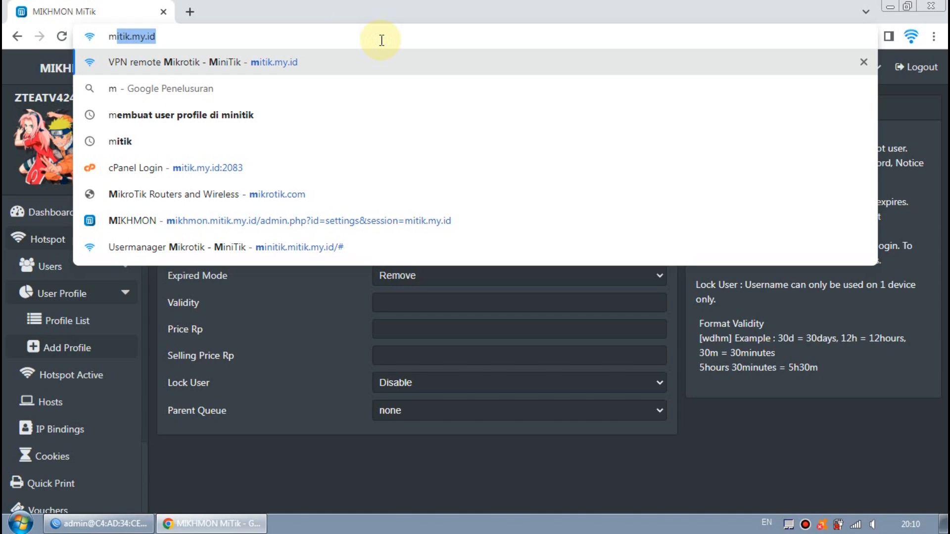
key("Return")
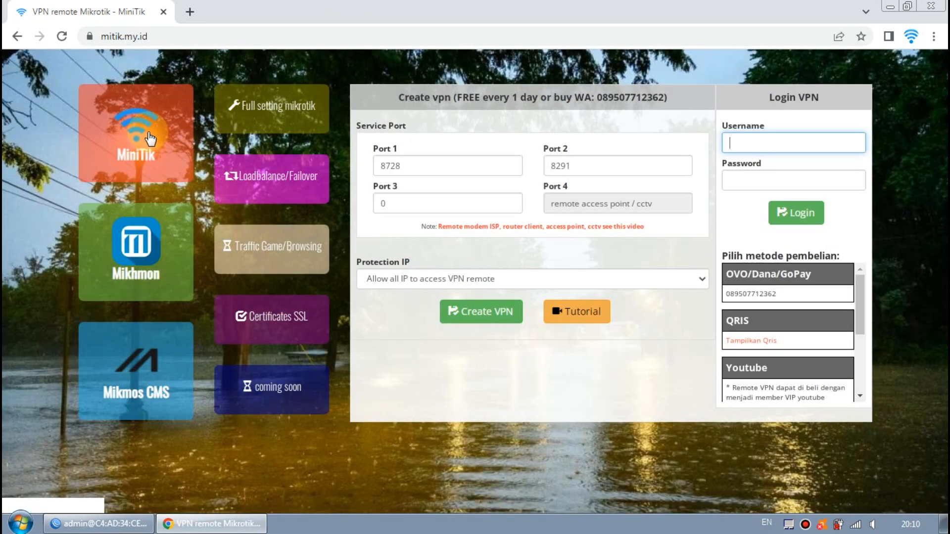
left_click(150, 138)
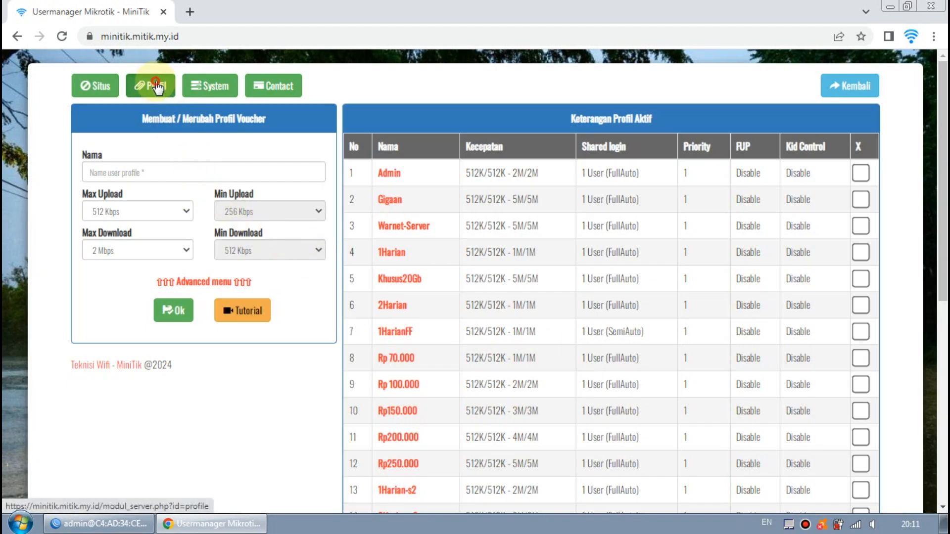
left_click(156, 84)
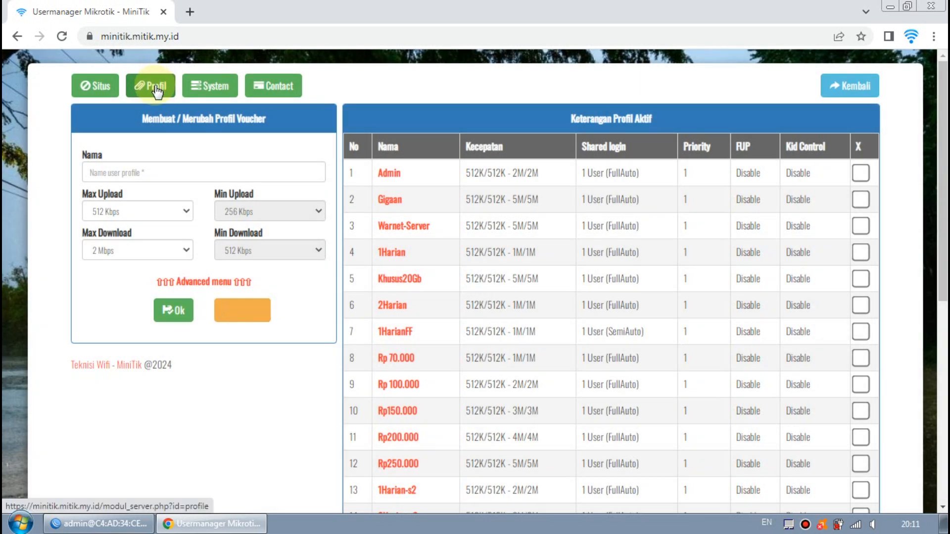
Name the new MiniTik voucher profile voucheran and expand its advanced options.
left_click(161, 169)
left_click(158, 153)
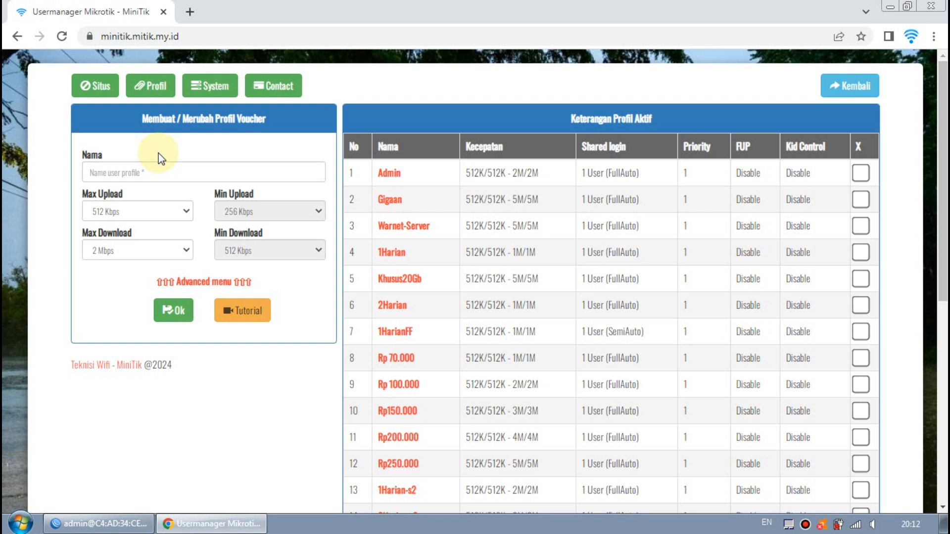
left_click(148, 171)
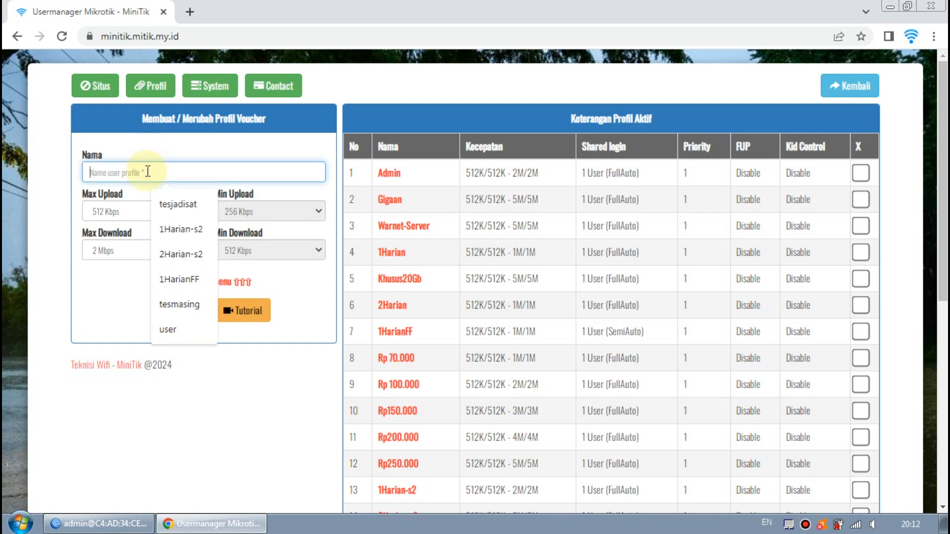
type("vp")
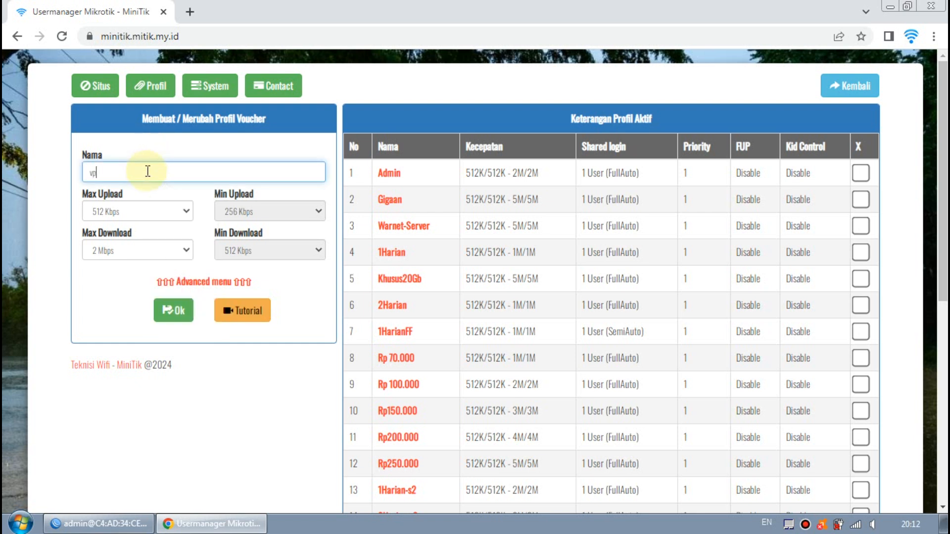
key("BackSpace")
type("oucheran")
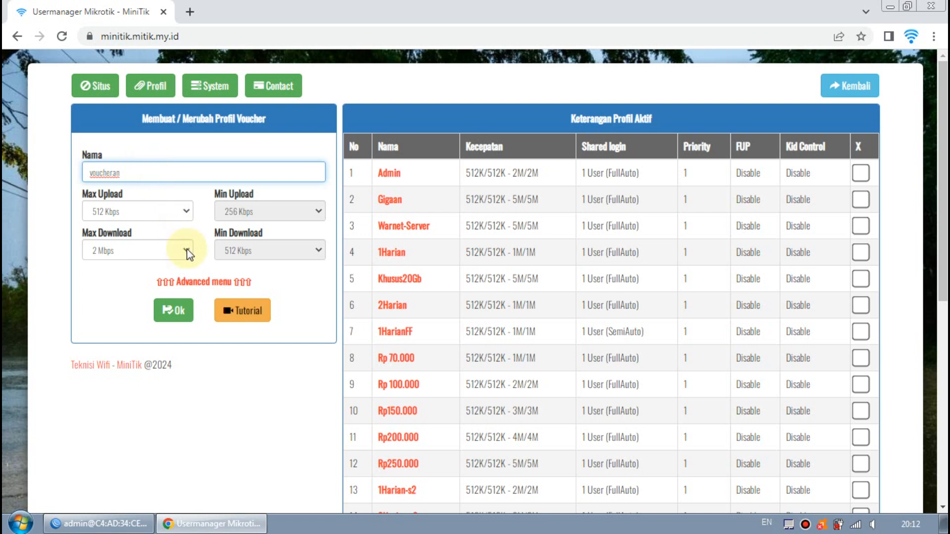
left_click(200, 282)
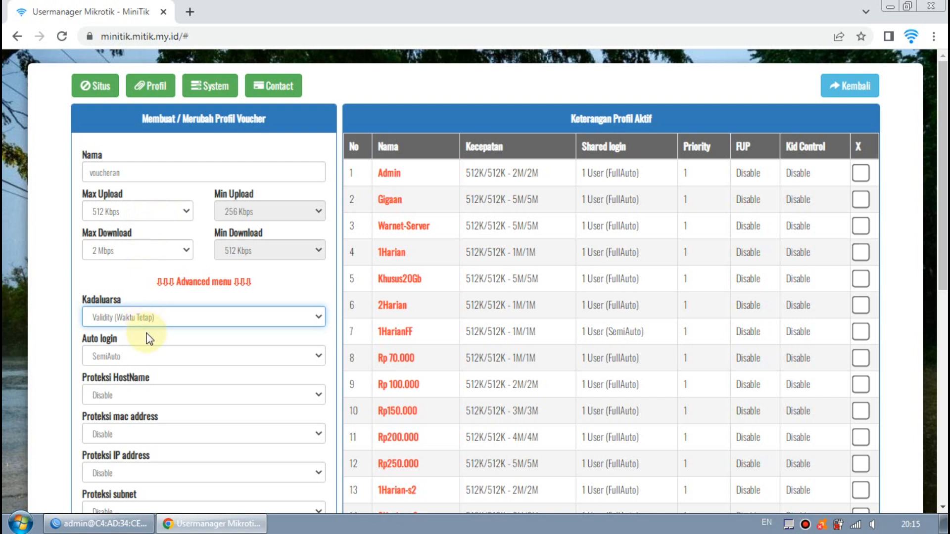
Return to the main menu and reopen the voucher profile page under Konfigurasi with a blank form.
scroll(146, 334, "down", 2)
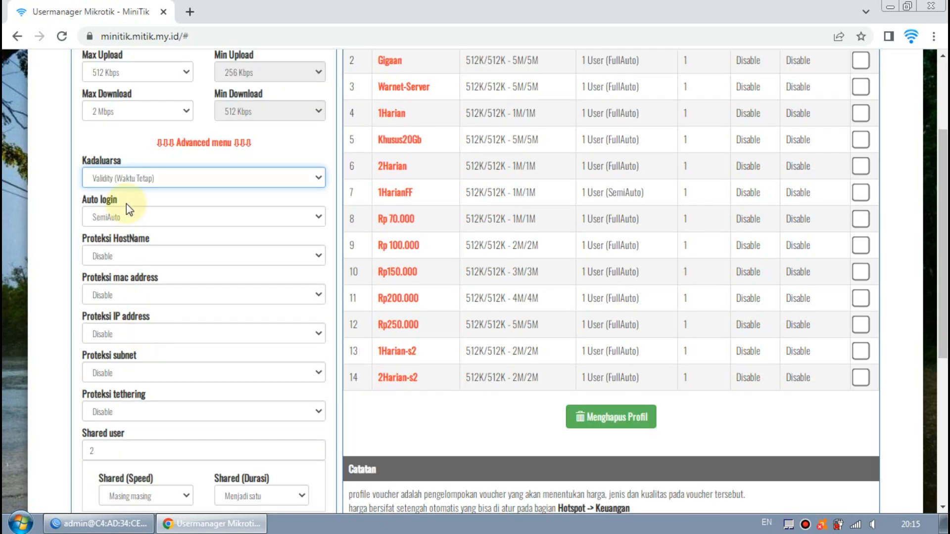
scroll(153, 191, "up", 1)
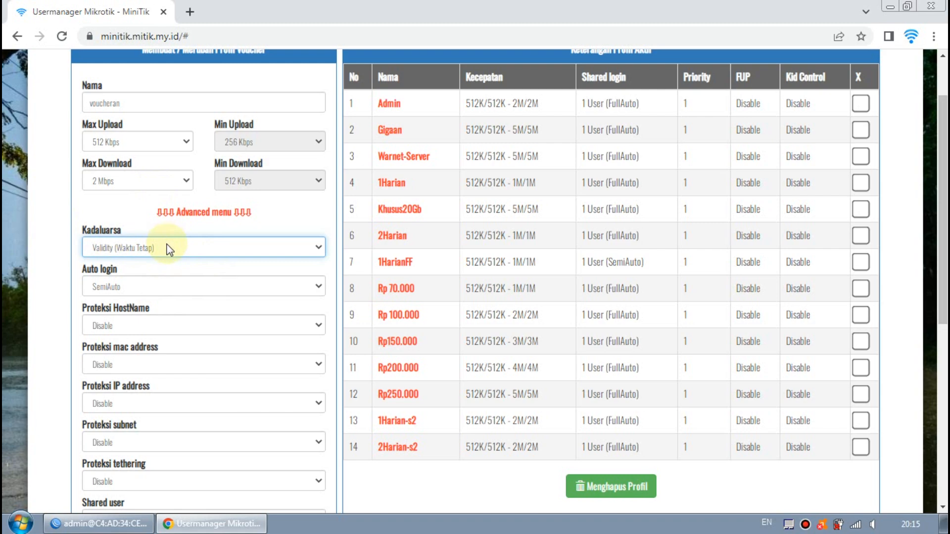
scroll(166, 247, "up", 1)
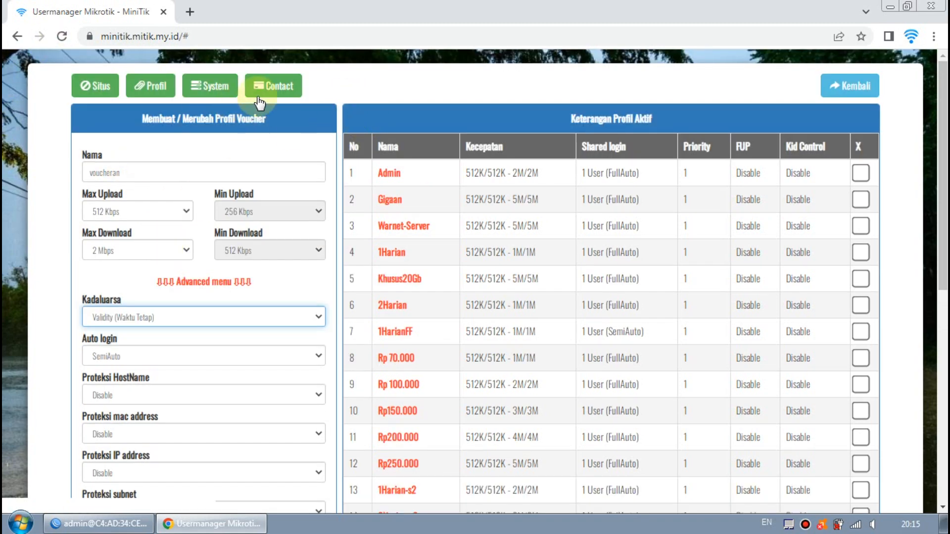
left_click(830, 87)
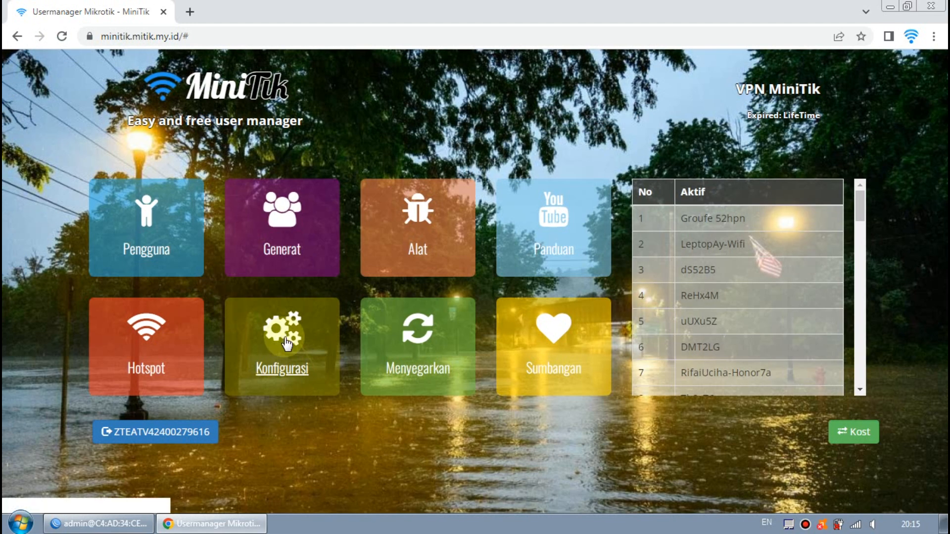
left_click(287, 327)
left_click(153, 85)
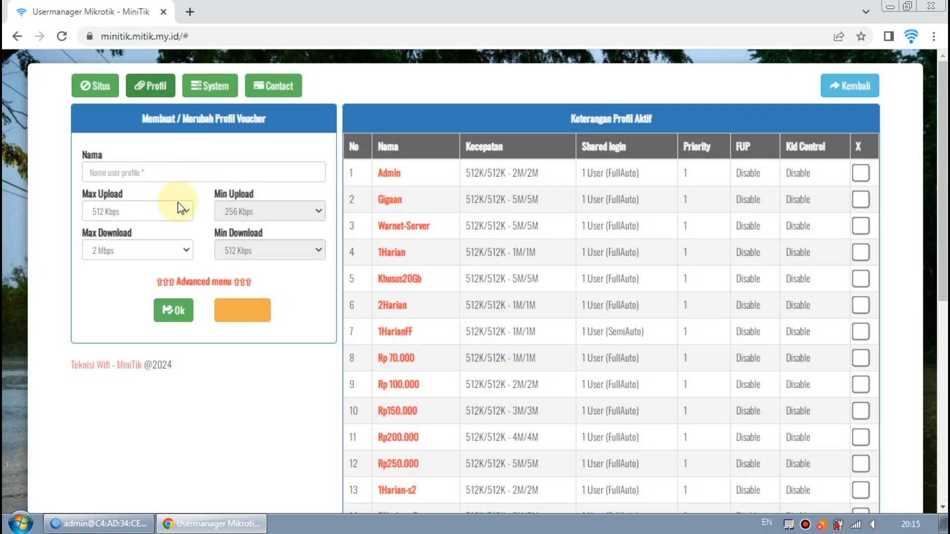
Name the new voucher profile voucheran and expand its advanced options.
left_click(160, 174)
type("voucheran")
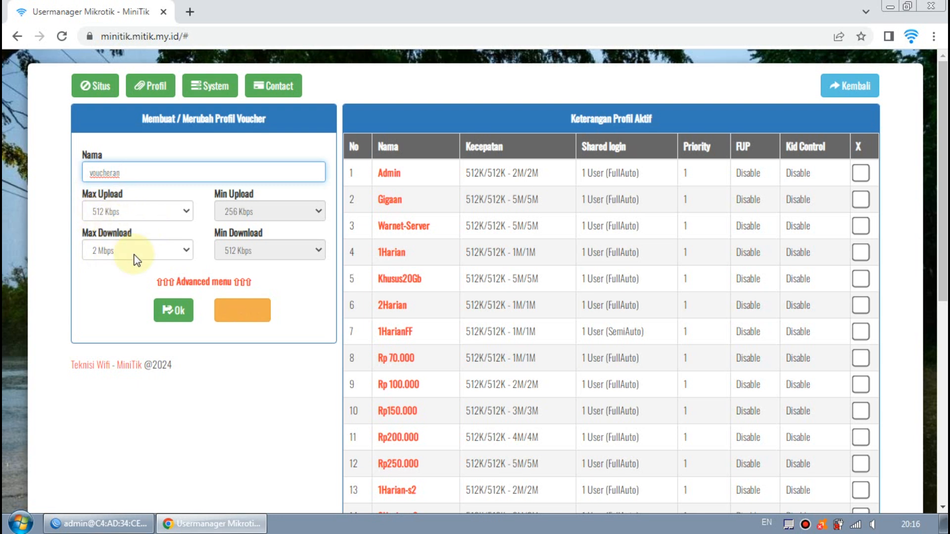
left_click(192, 288)
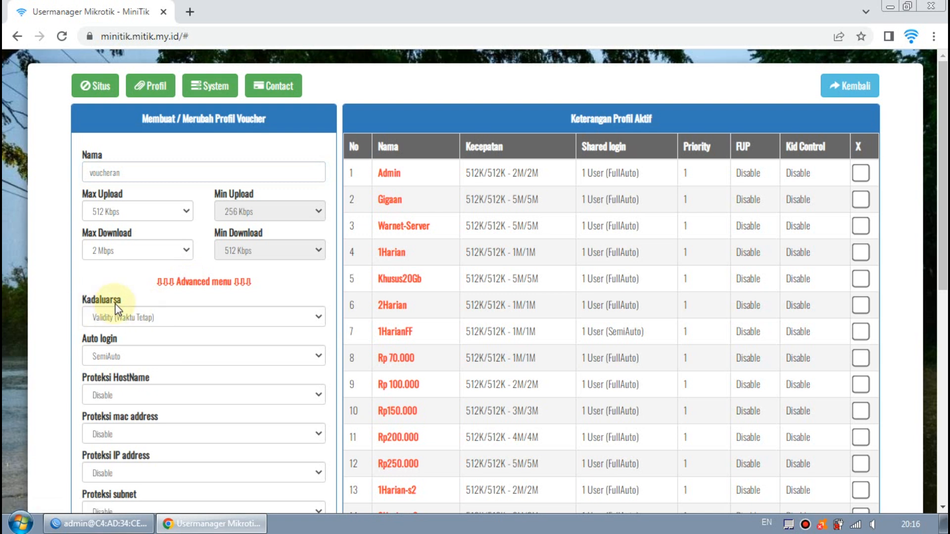
left_click(210, 285)
left_click(211, 284)
left_click(204, 284)
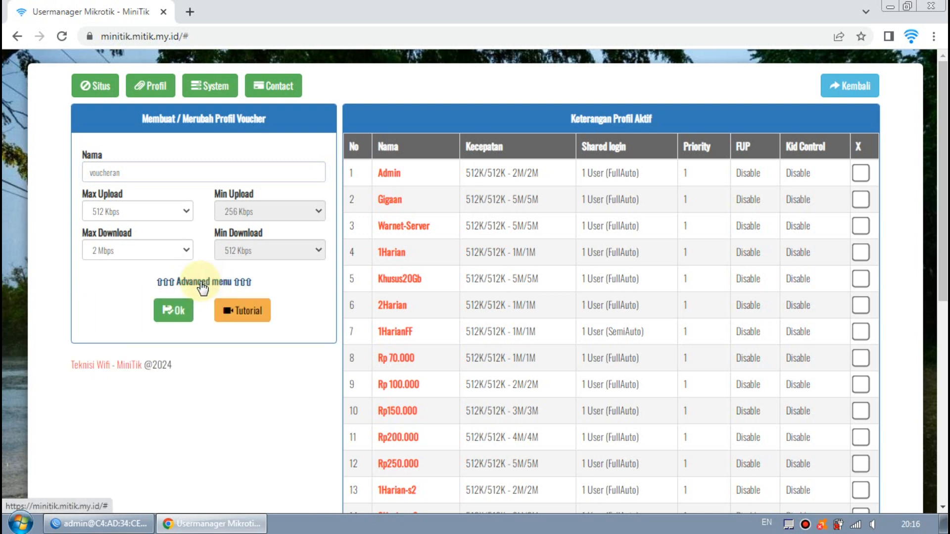
left_click(202, 284)
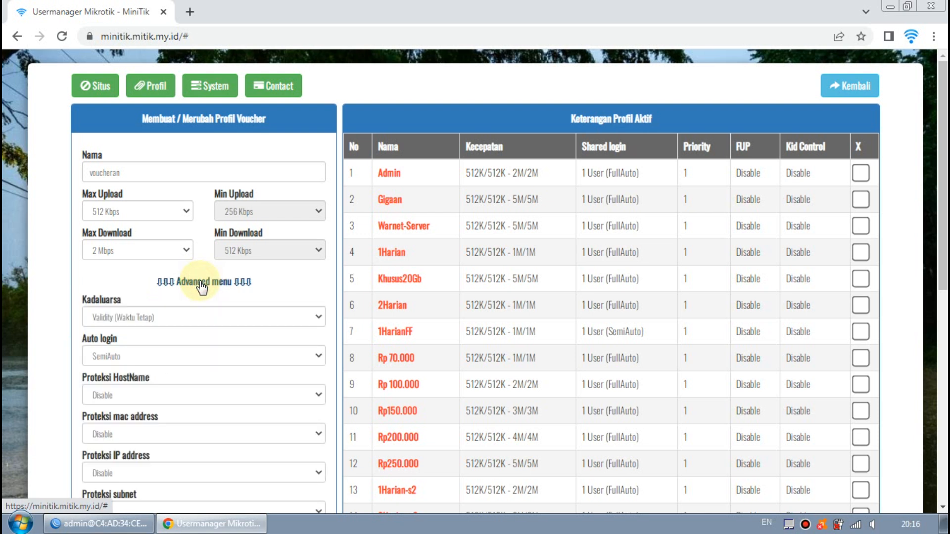
left_click(201, 284)
left_click(202, 284)
left_click(202, 284)
left_click(202, 284)
left_click(202, 284)
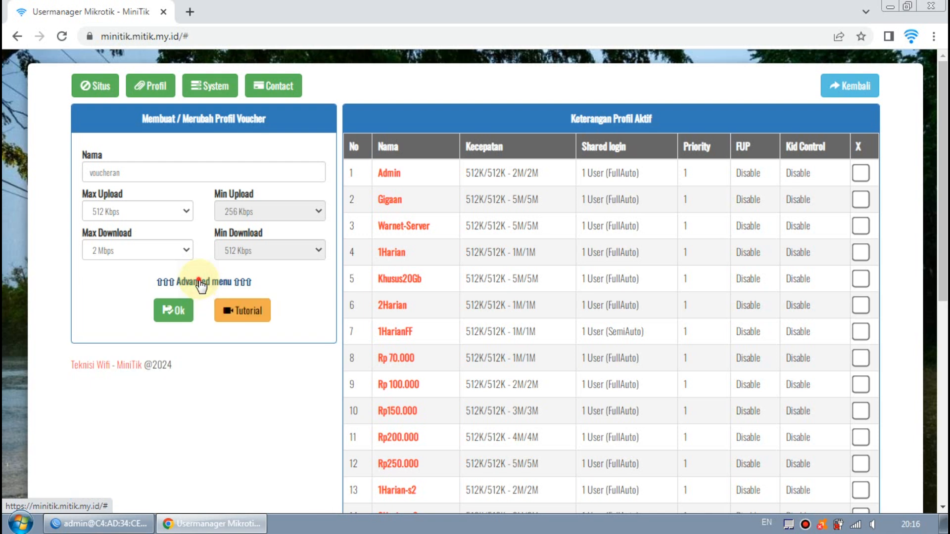
left_click(202, 284)
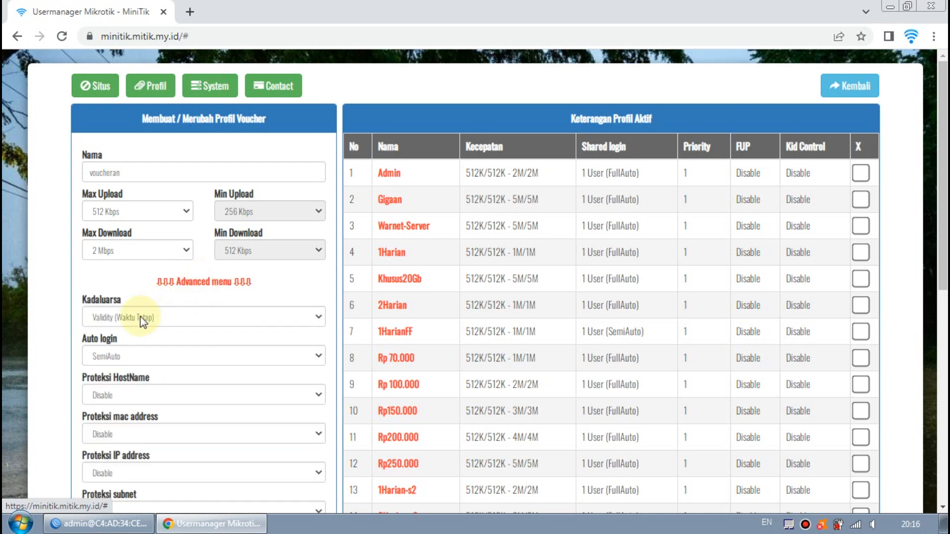
left_click(195, 283)
left_click(193, 283)
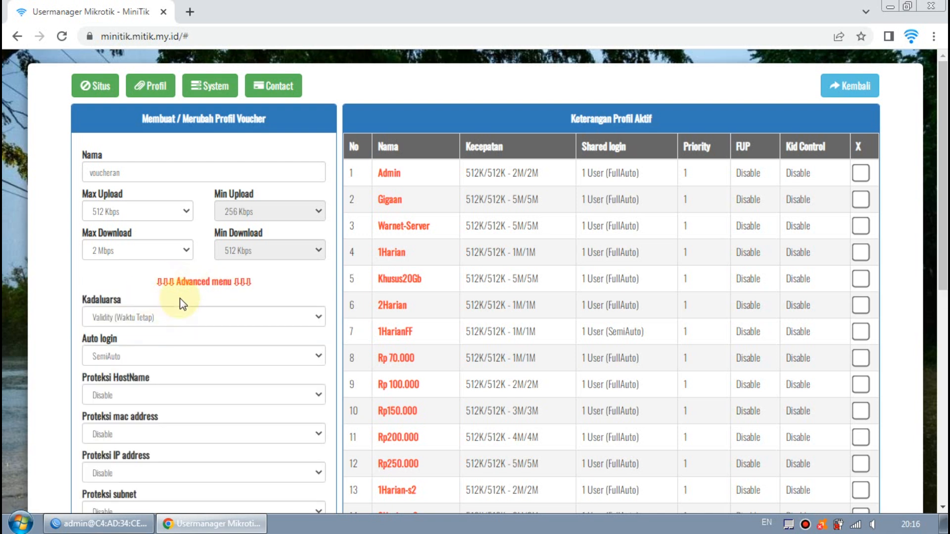
left_click(191, 283)
left_click(189, 284)
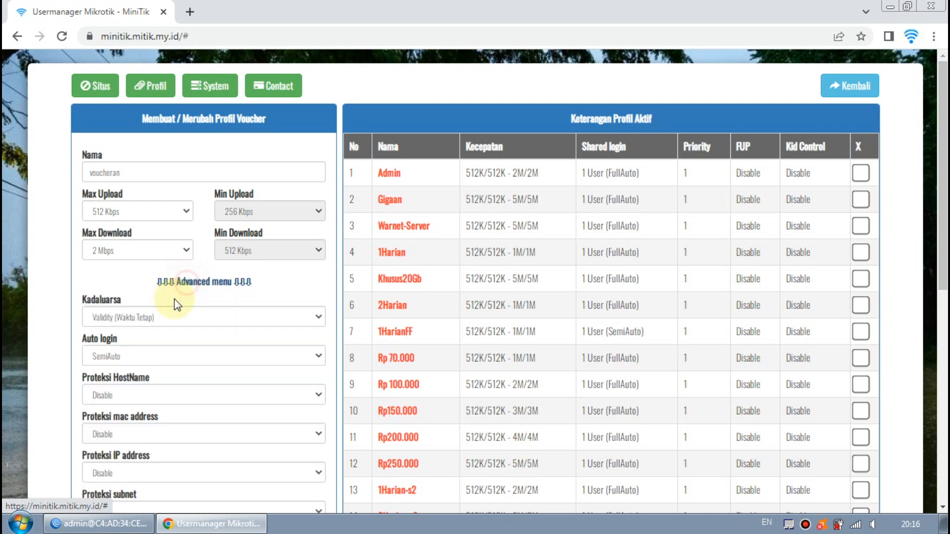
Choose Validity (Waktu Tetap) as the profile's Kadaluarsa option and review the remaining fields of the form.
left_click(110, 319)
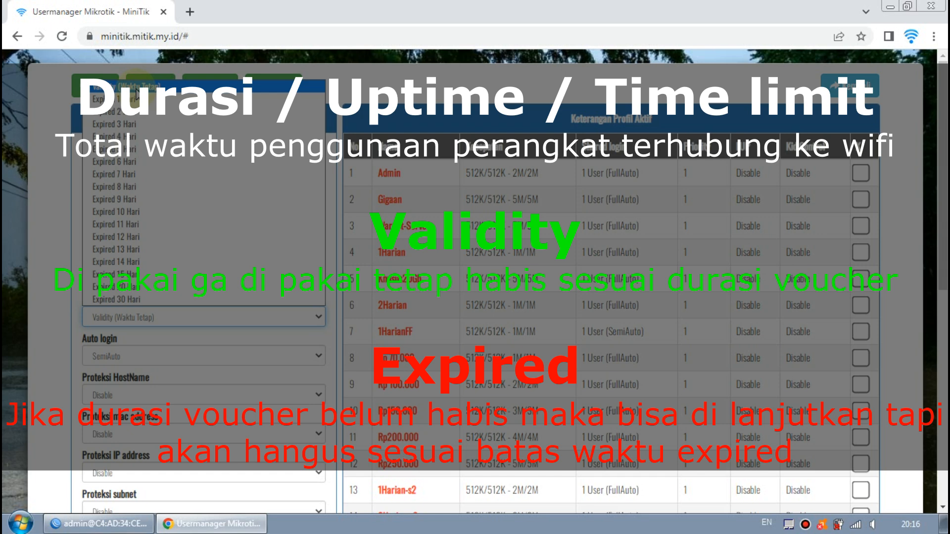
left_click(136, 88)
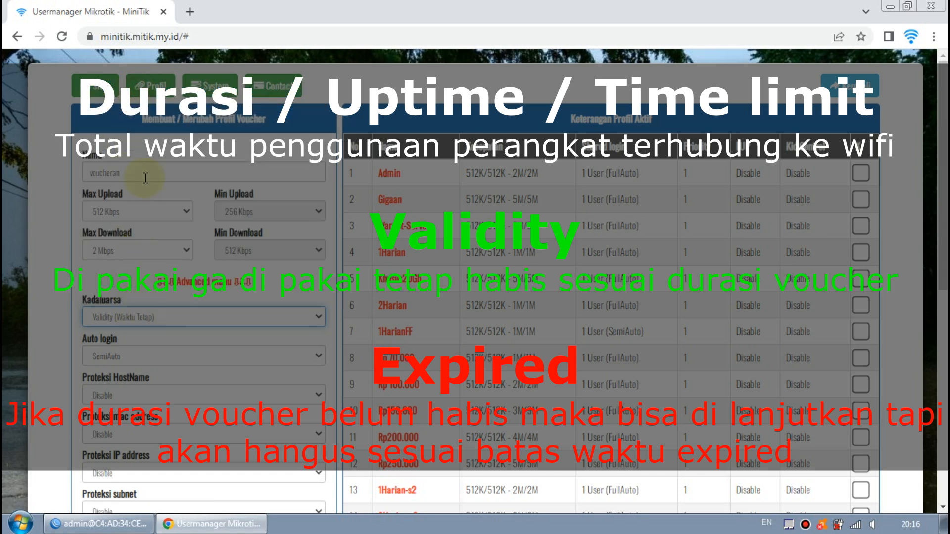
scroll(171, 420, "down", 7)
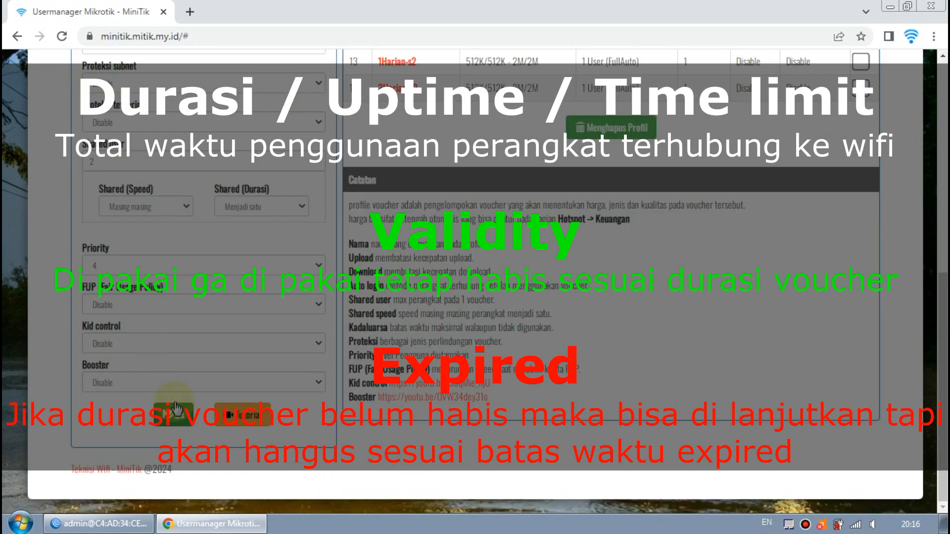
scroll(171, 420, "up", 5)
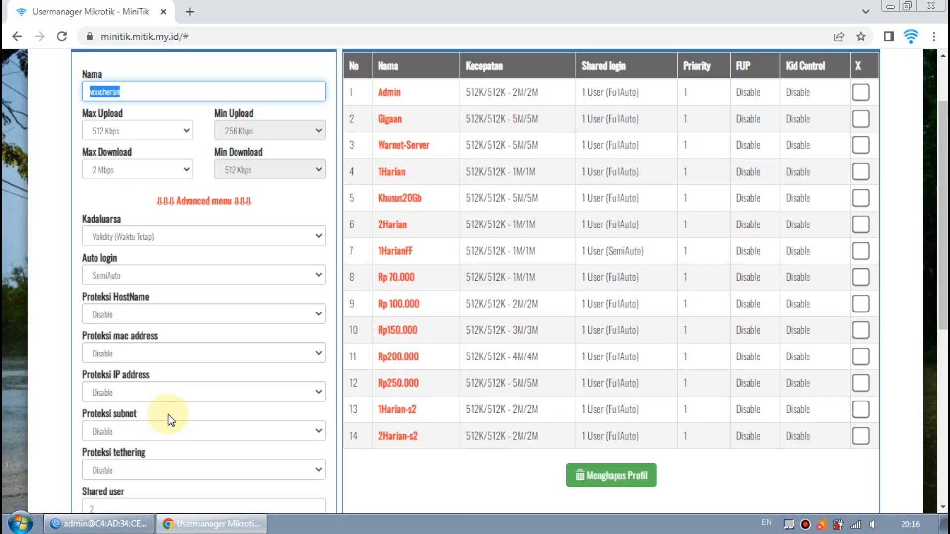
scroll(171, 420, "up", 2)
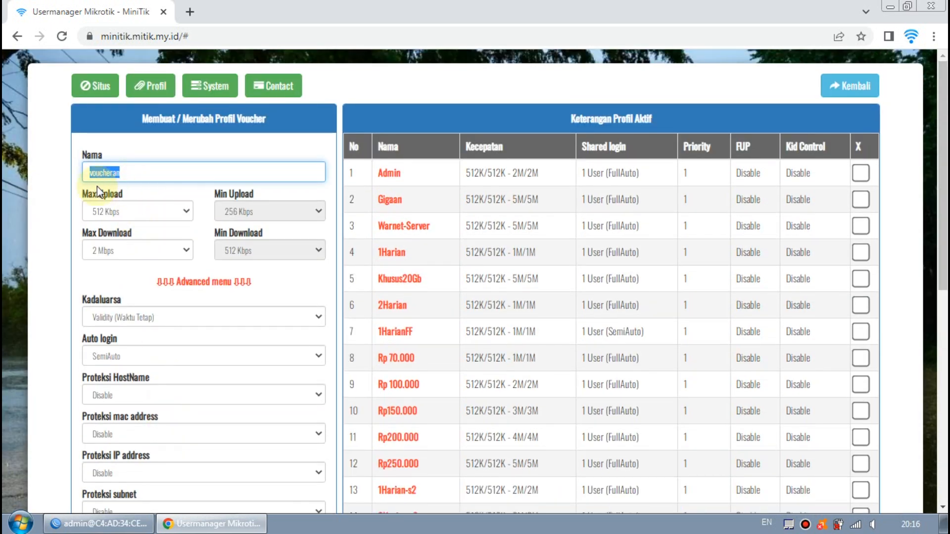
scroll(112, 198, "down", 10)
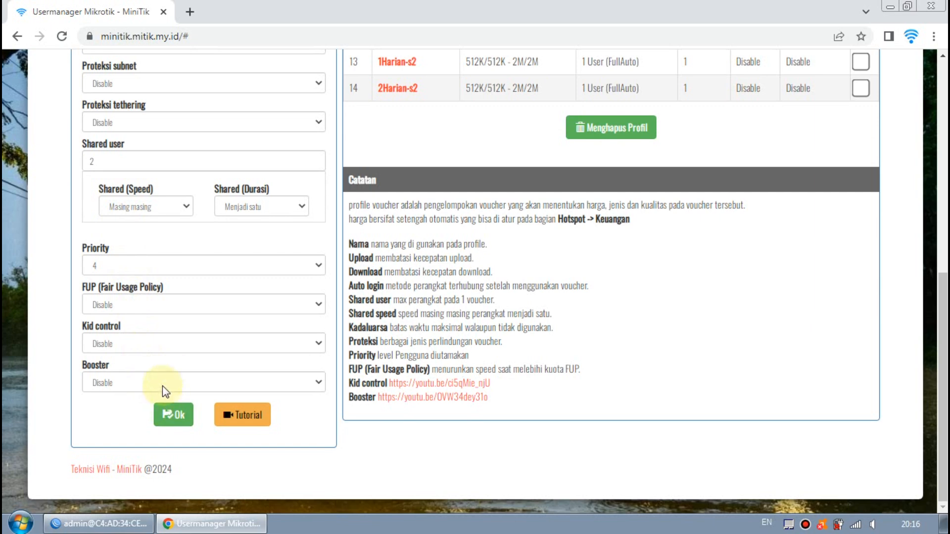
scroll(166, 399, "up", 10)
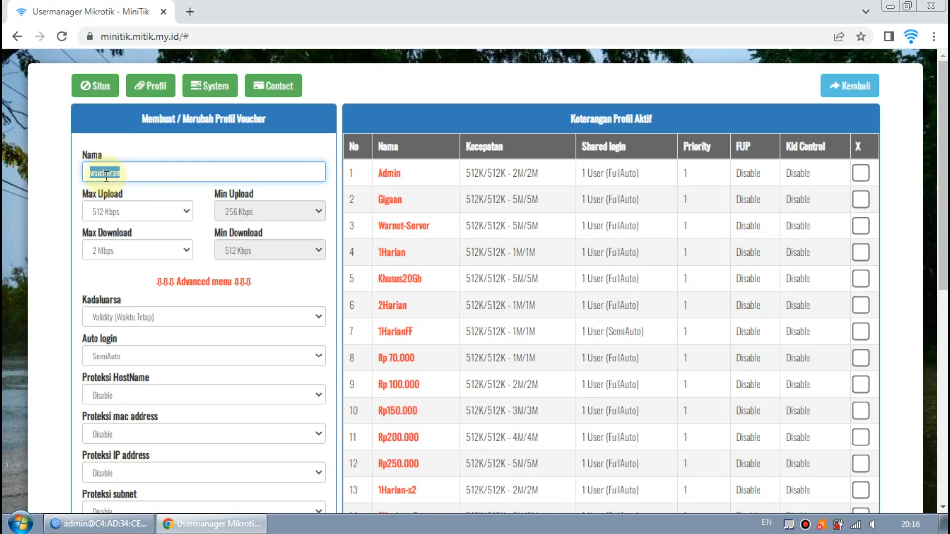
Leave the profile form, open the Generat voucher page and look through its Tipe2 voucher designs.
left_click(860, 92)
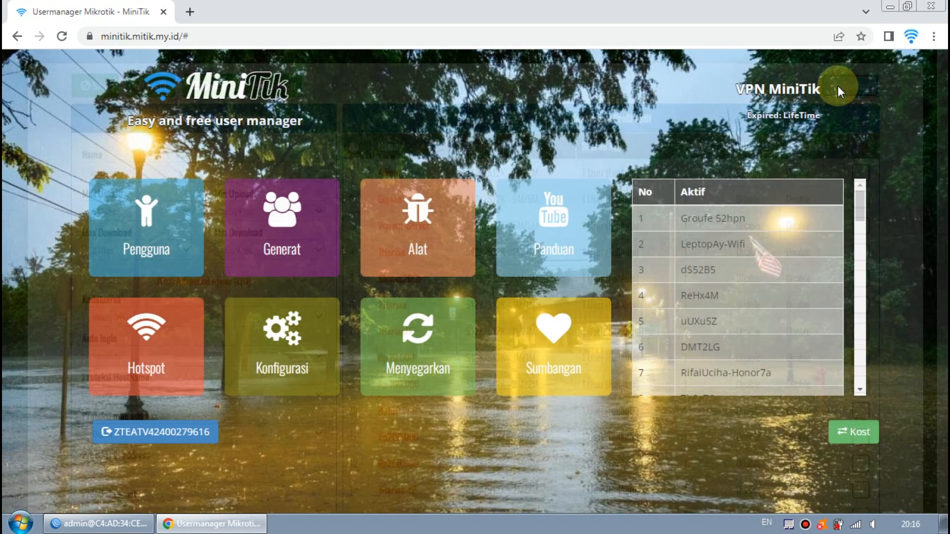
left_click(282, 223)
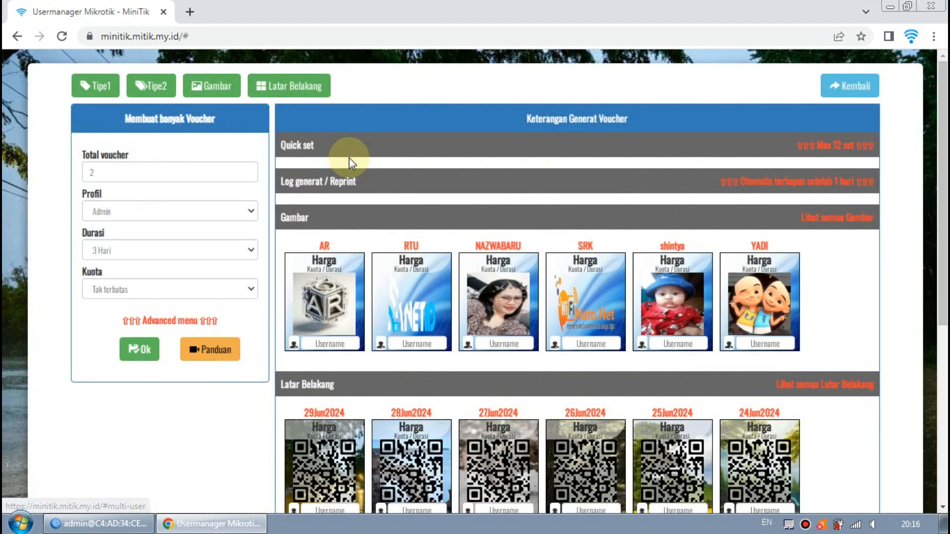
left_click(141, 87)
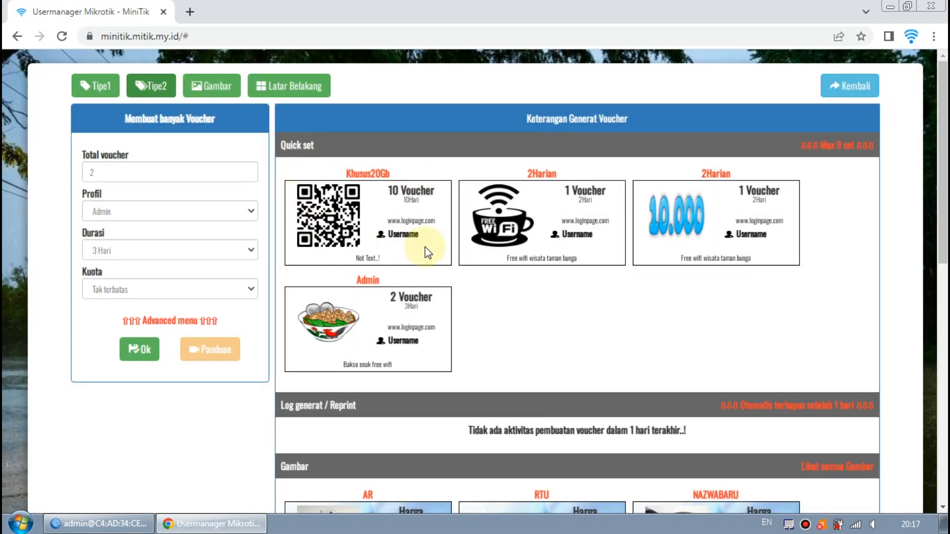
scroll(428, 252, "down", 5)
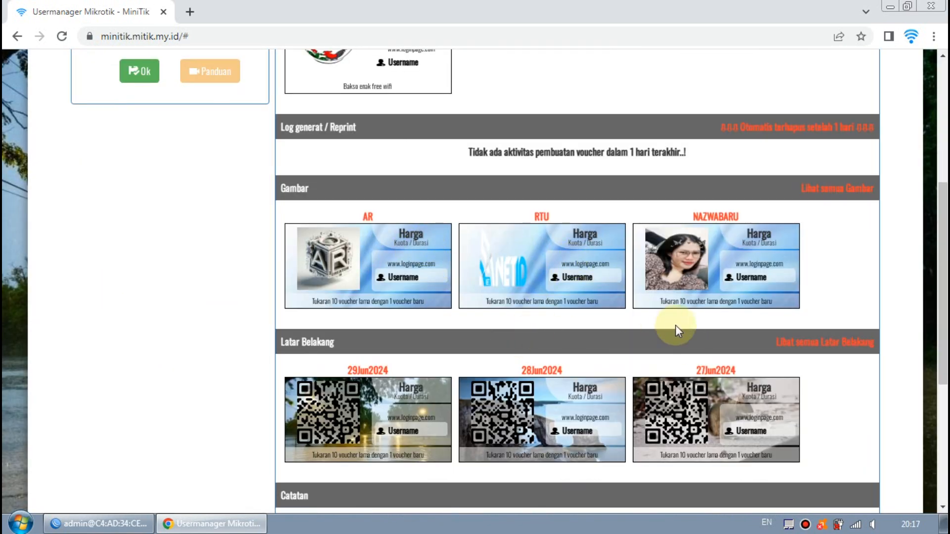
scroll(515, 334, "down", 2)
scroll(463, 310, "up", 8)
Switch the voucher generator to Tipe1 and look through its quick sets, images and backgrounds.
left_click(107, 86)
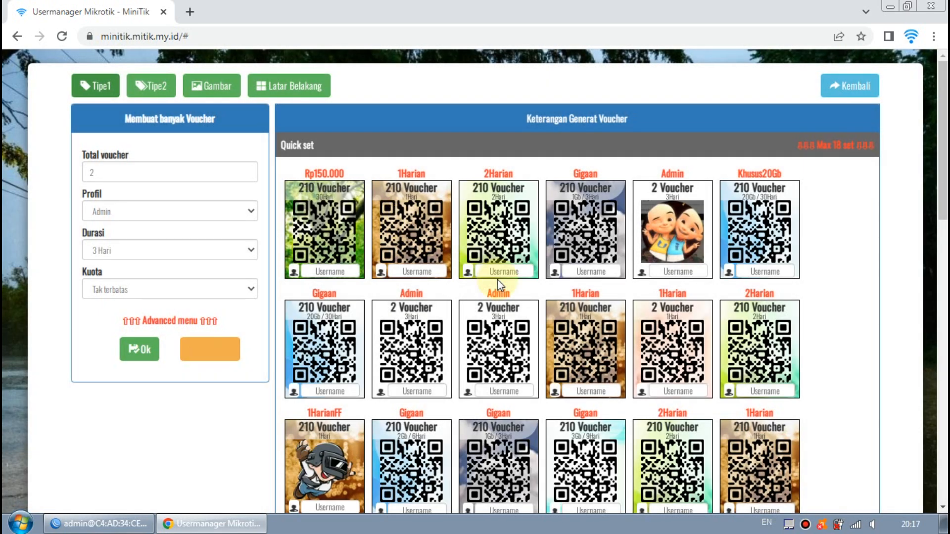
scroll(497, 280, "down", 15)
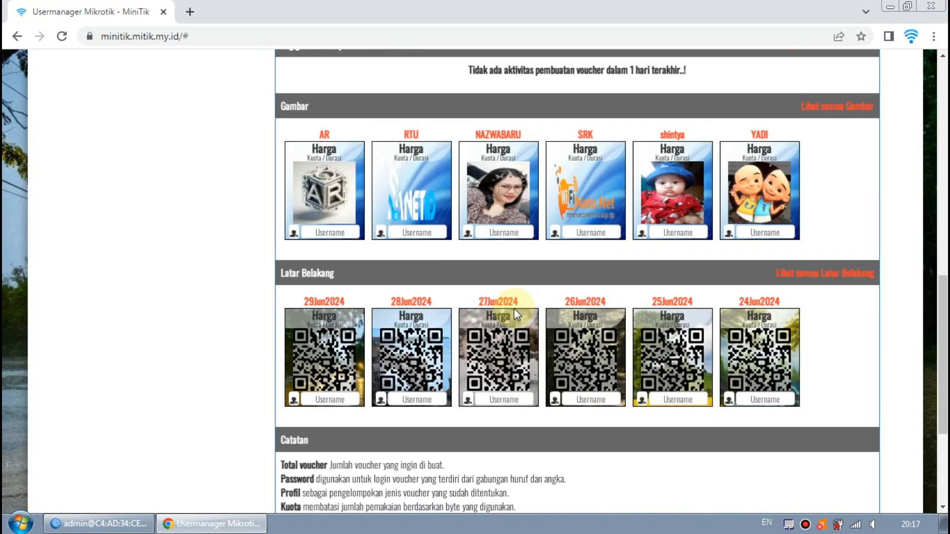
scroll(516, 314, "up", 15)
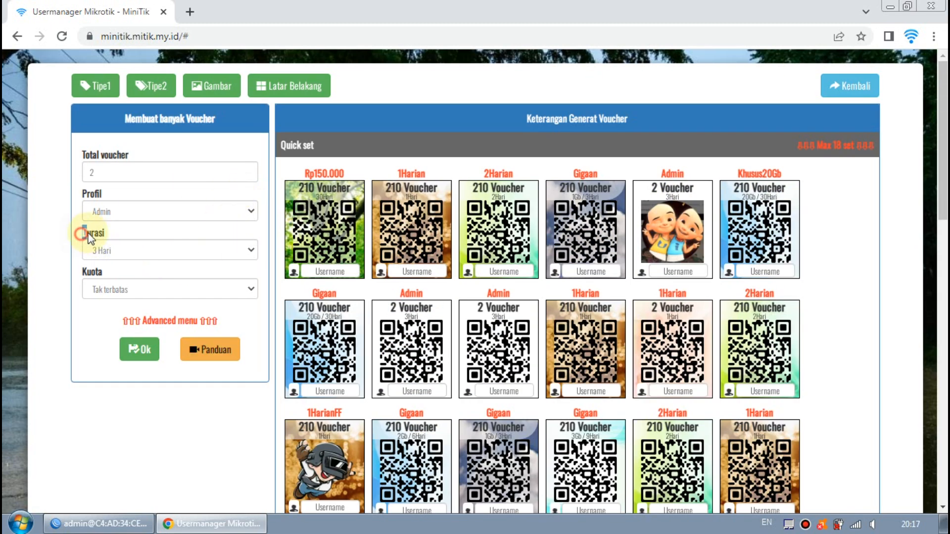
Check the available profiles for the voucher batch and try 1 Jam as its duration.
left_click(91, 217)
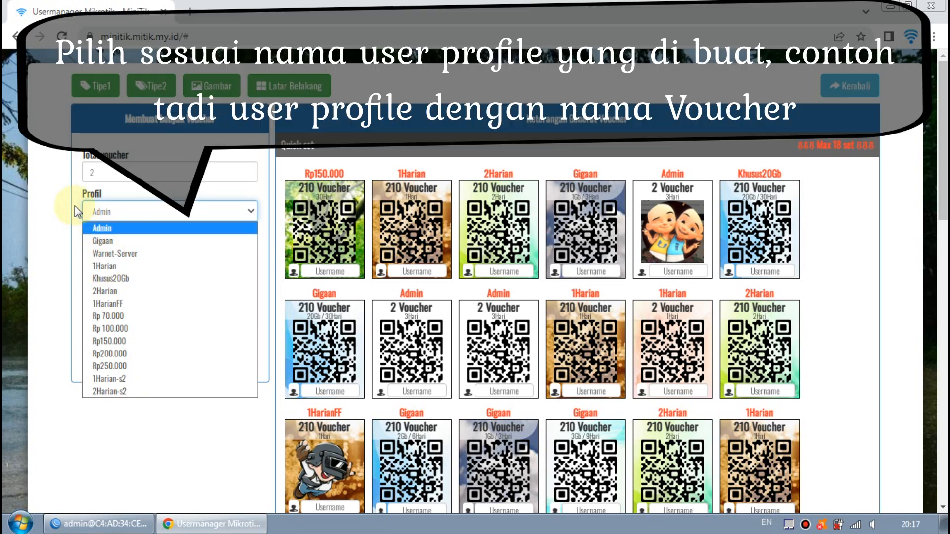
left_click(75, 205)
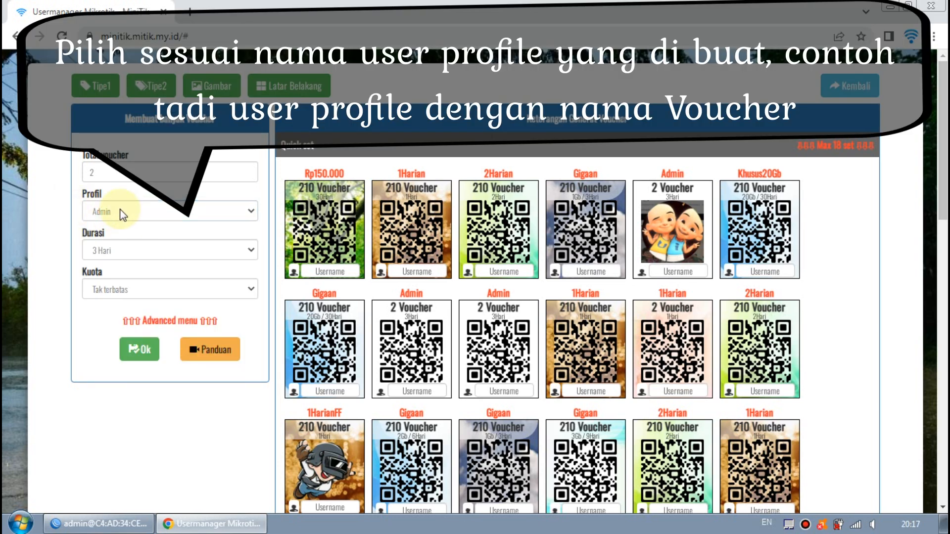
left_click(130, 253)
left_click(121, 280)
left_click(113, 169)
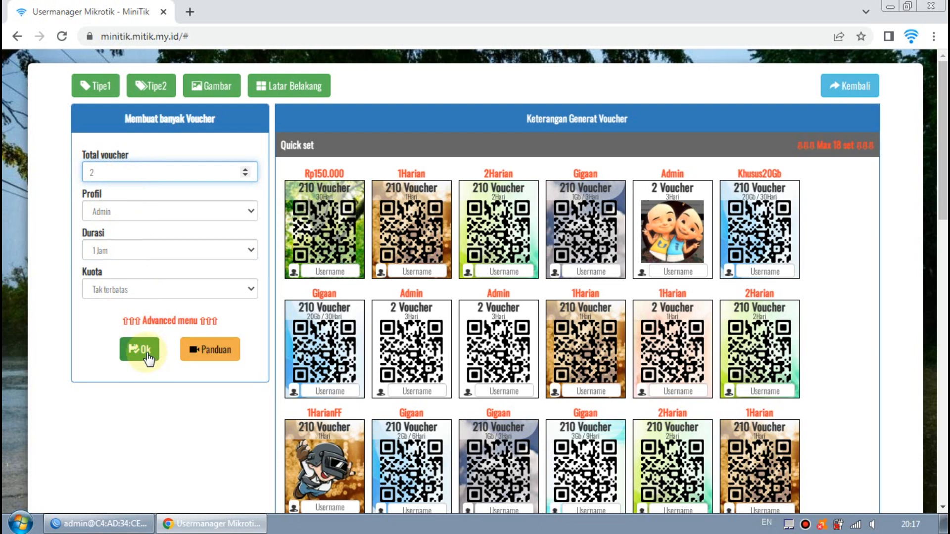
Try 2 Jam as the voucher batch's duration and set it to 1 Hari.
left_click(129, 255)
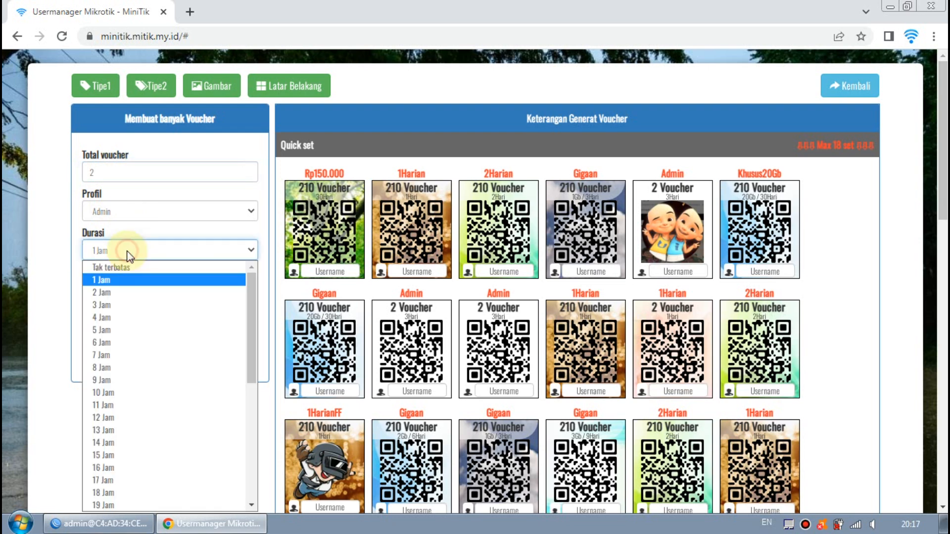
left_click(120, 290)
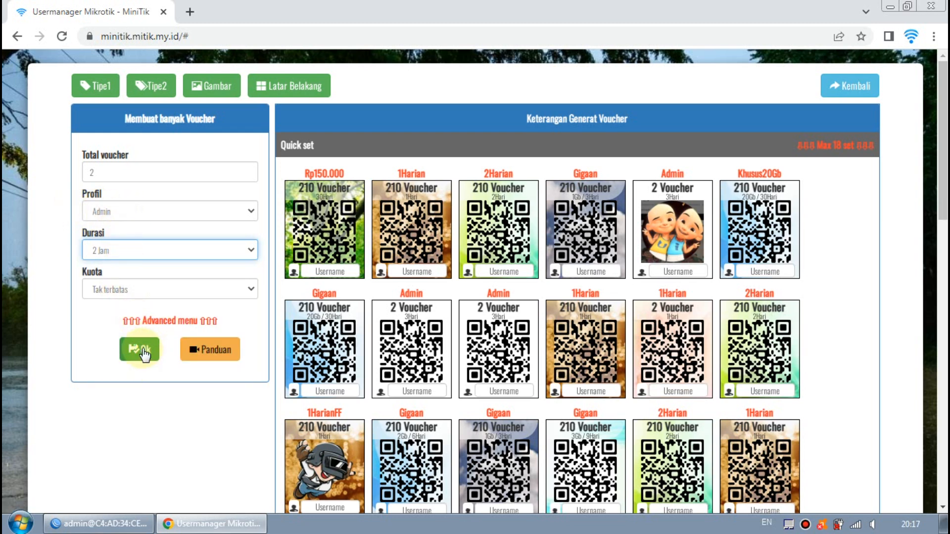
left_click(132, 251)
scroll(131, 371, "down", 5)
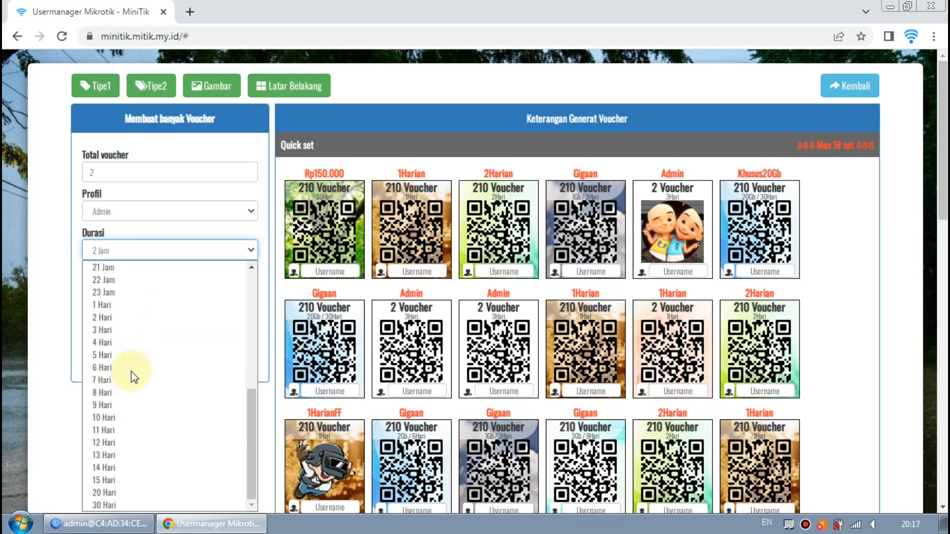
left_click(130, 305)
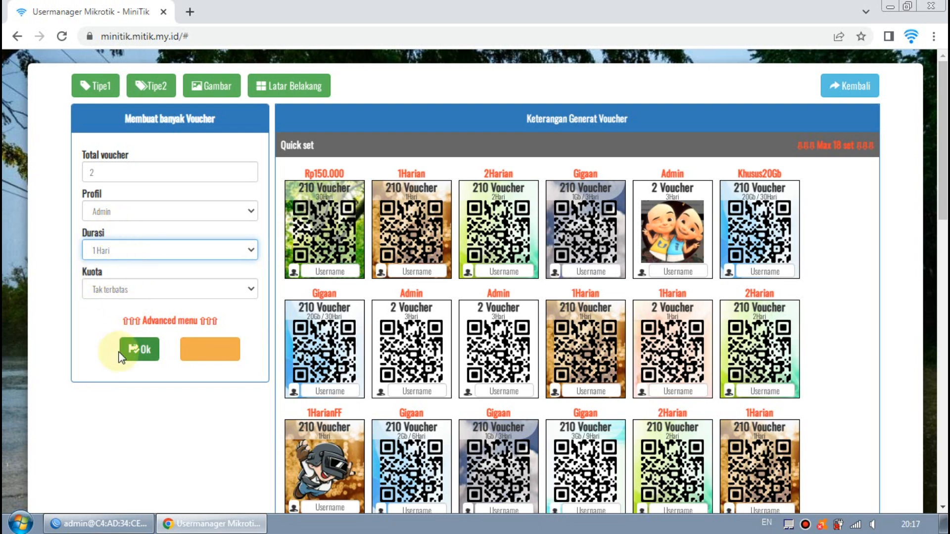